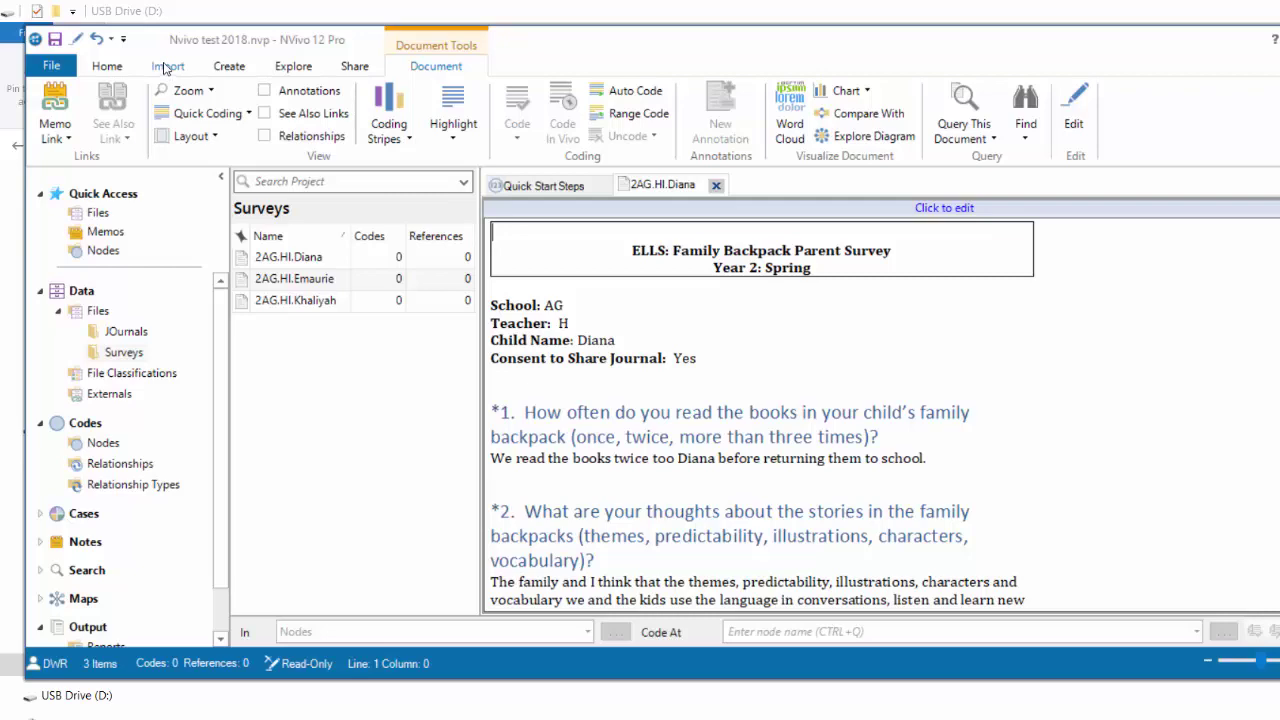
# Step: Import the six .docx surveys, Alejandro through Sandra, from Desktop\FamBackpkSurveysY2\S\S-G
pyautogui.click(166, 66)
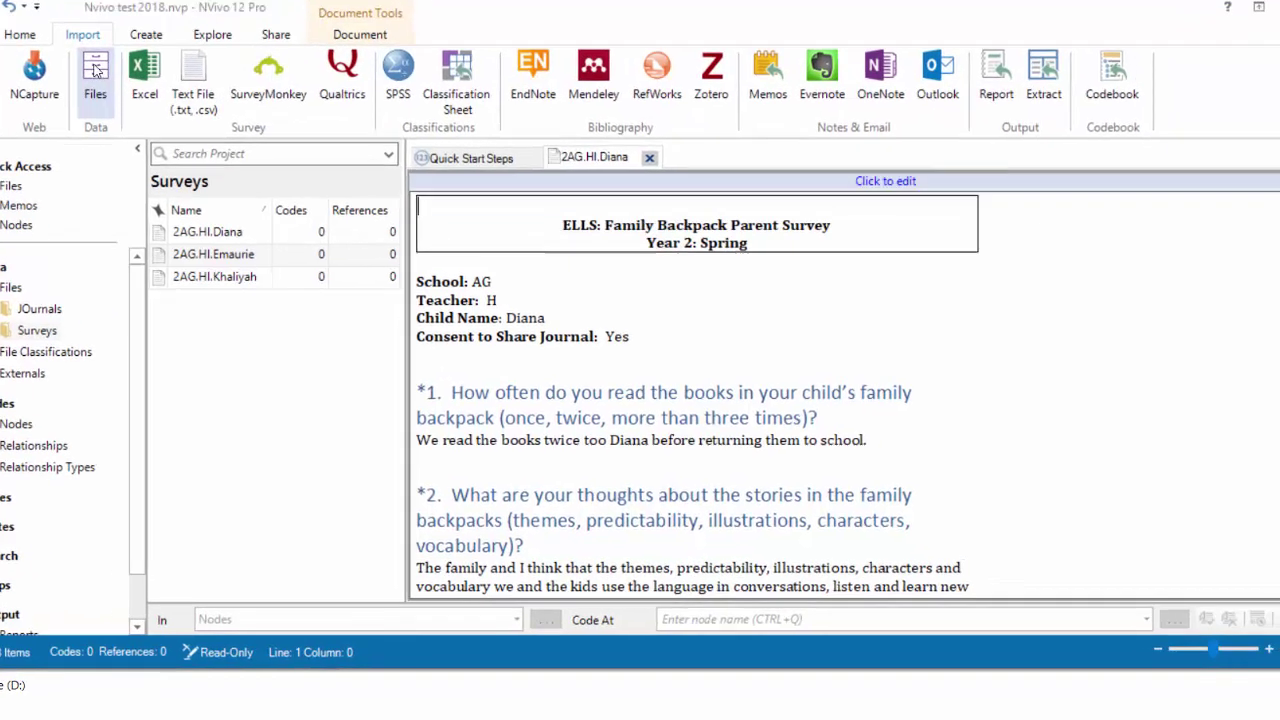
pyautogui.click(96, 68)
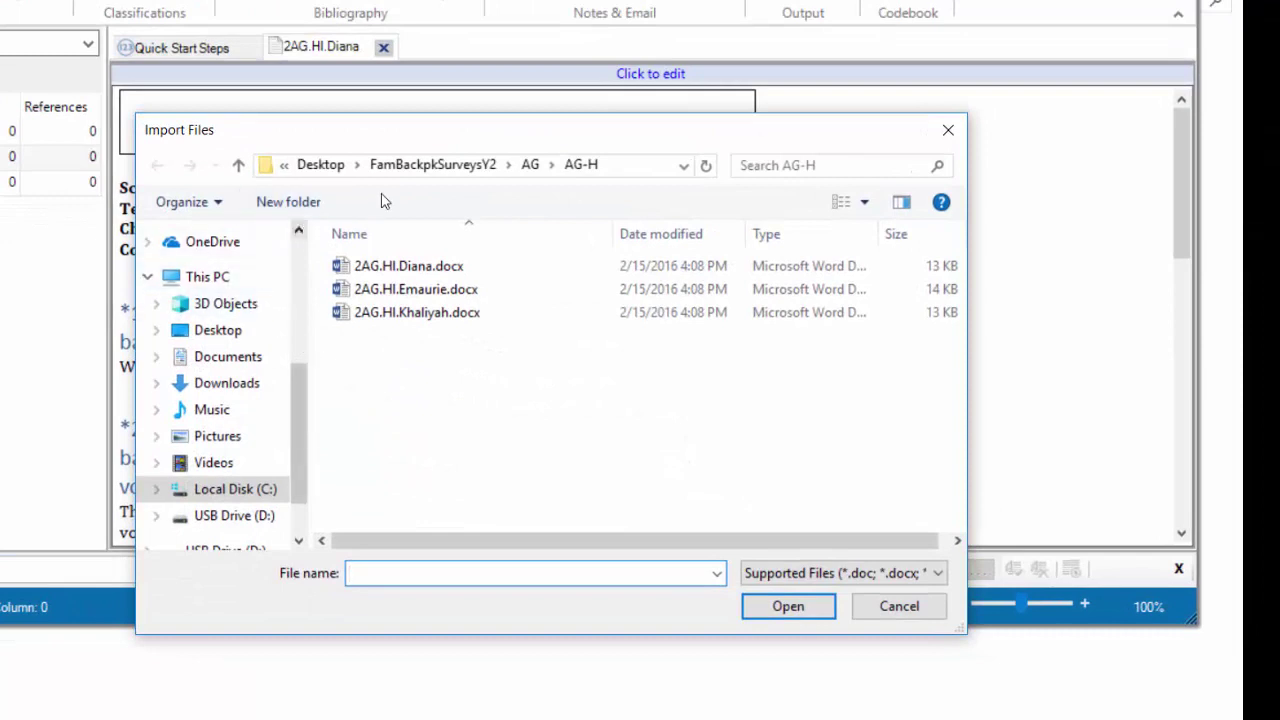
pyautogui.click(431, 172)
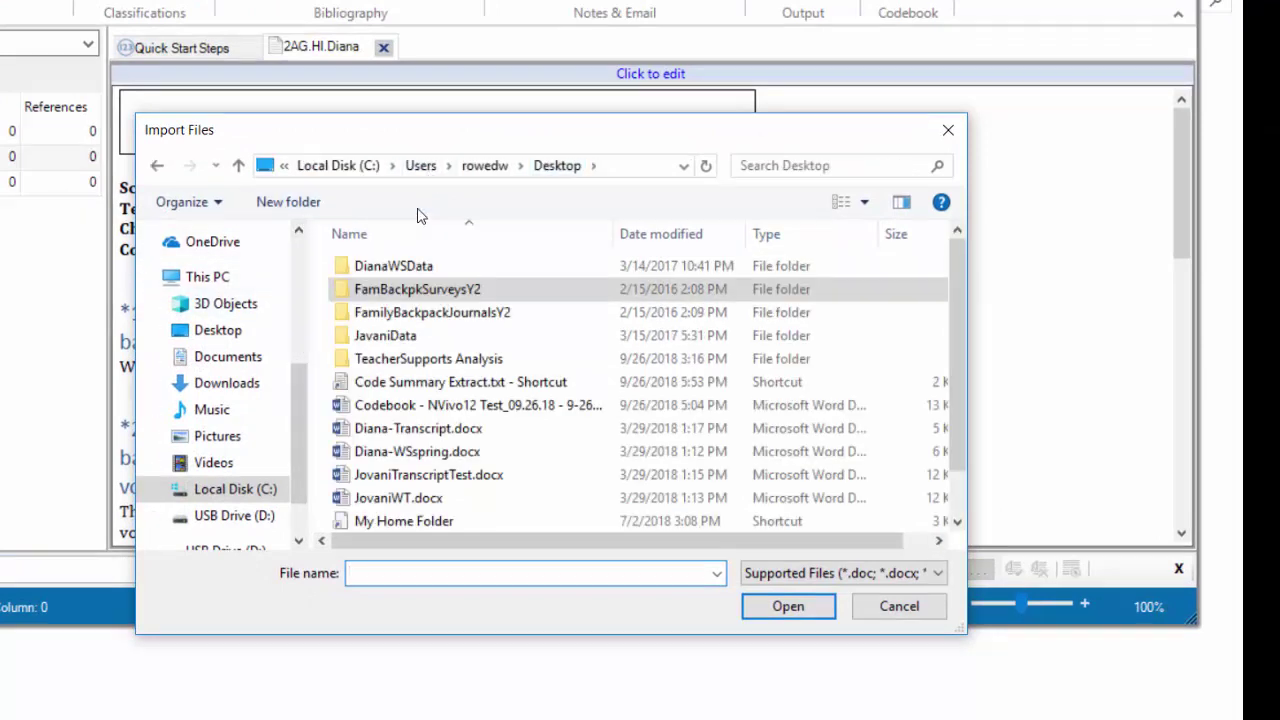
pyautogui.doubleClick(373, 289)
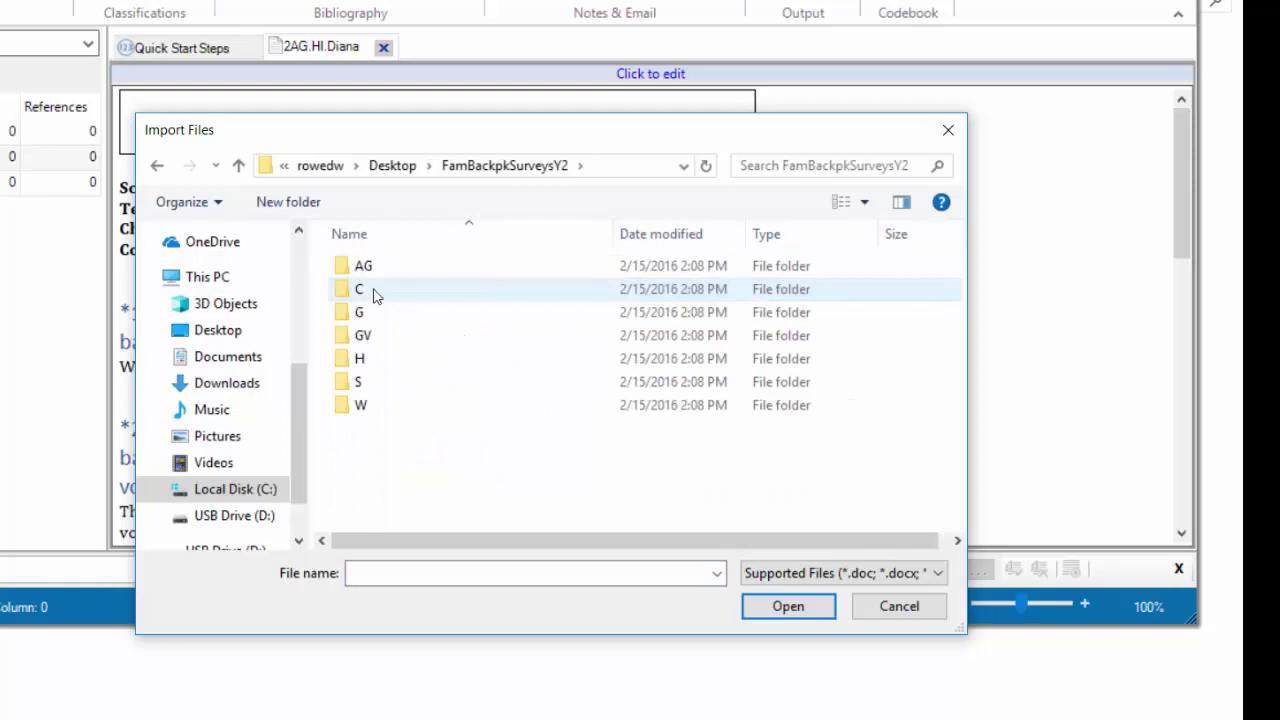
pyautogui.click(350, 386)
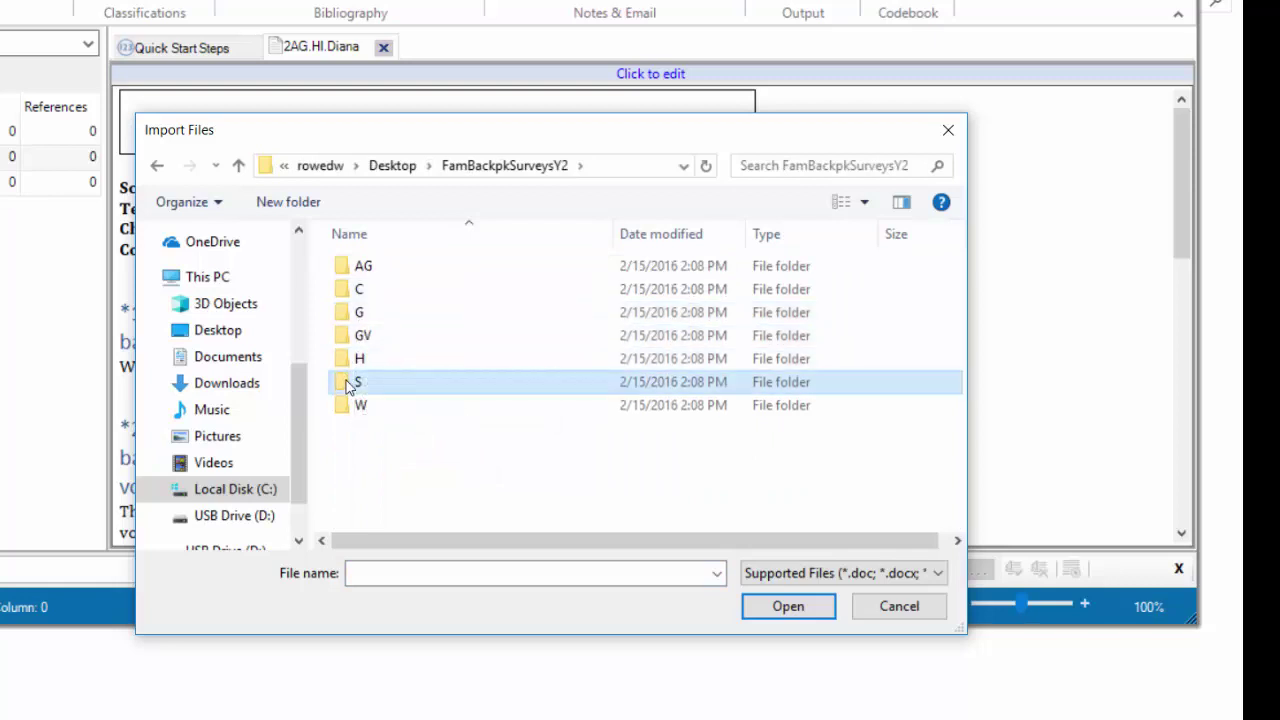
pyautogui.doubleClick(349, 386)
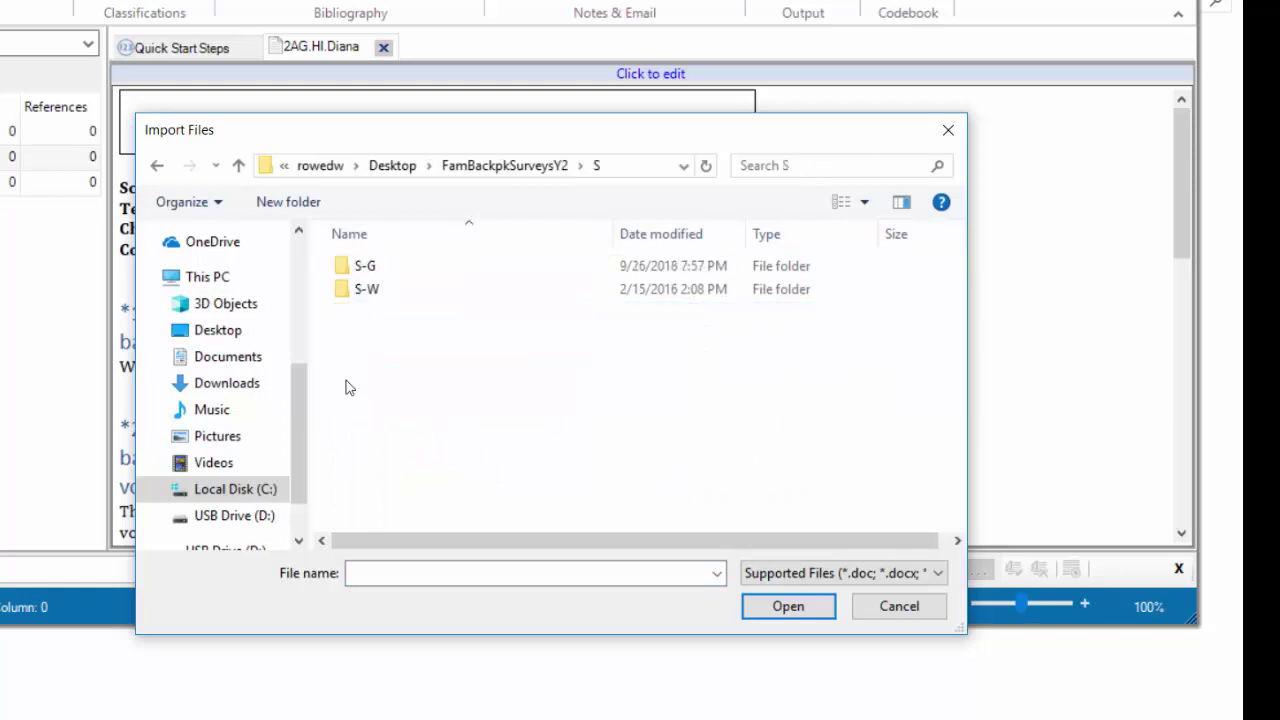
pyautogui.doubleClick(347, 270)
pyautogui.click(365, 268)
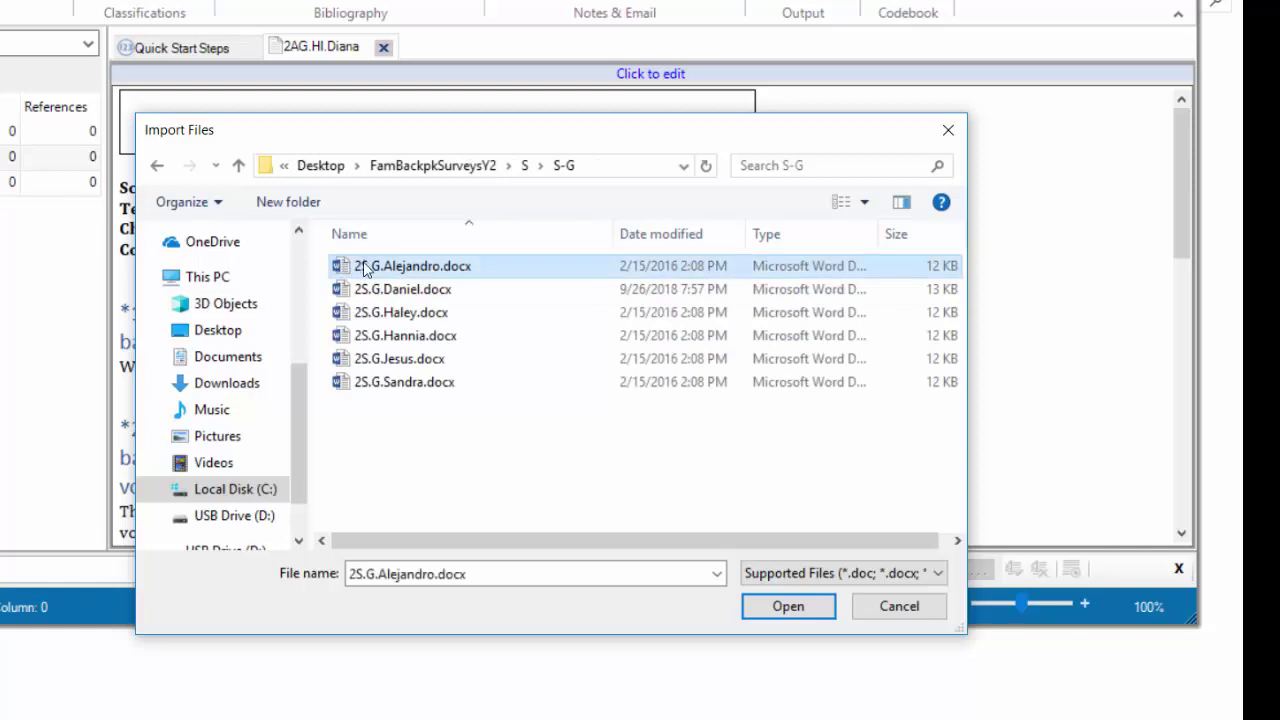
pyautogui.keyDown('shift'); pyautogui.click(372, 386); pyautogui.keyUp('shift')
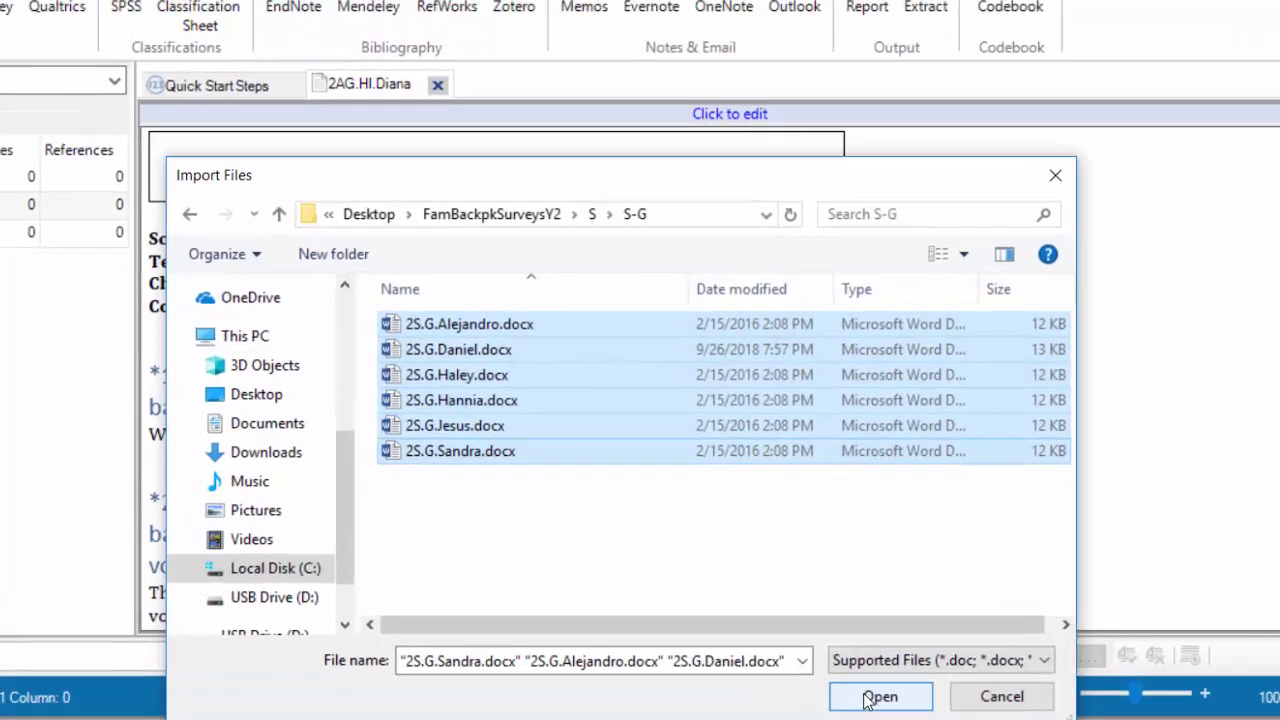
pyautogui.click(776, 608)
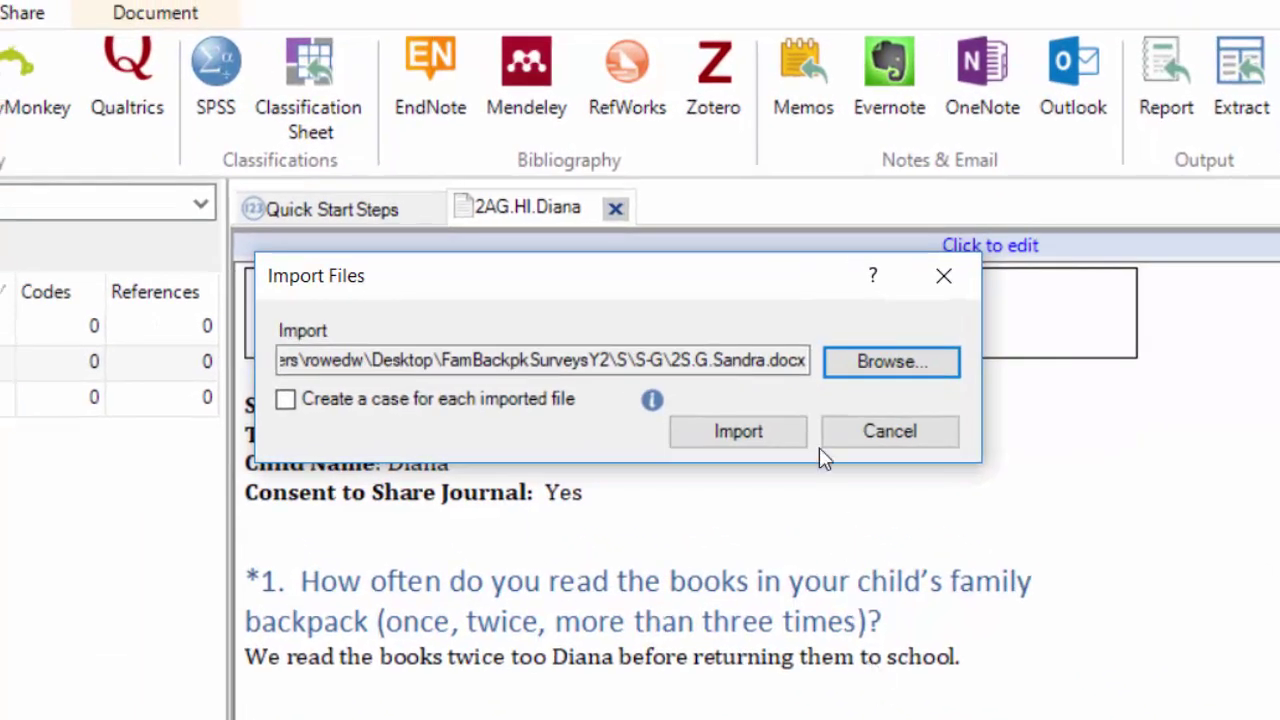
pyautogui.click(679, 373)
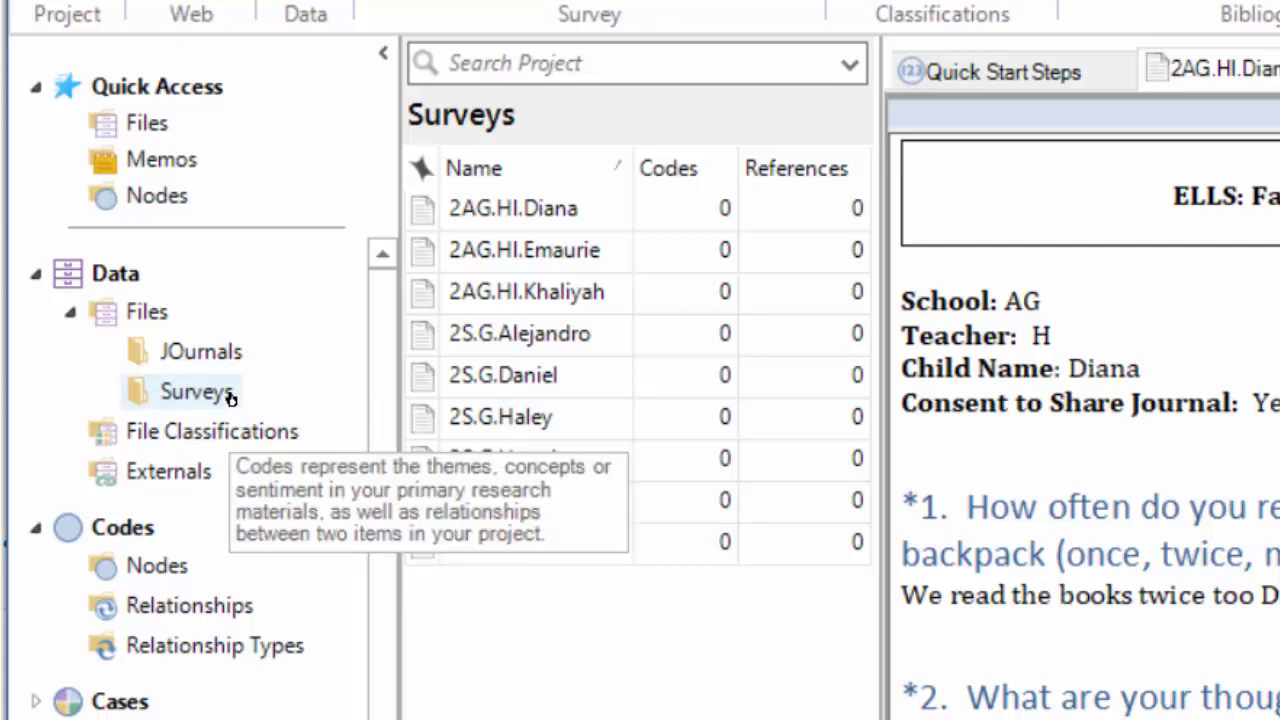
pyautogui.click(229, 398)
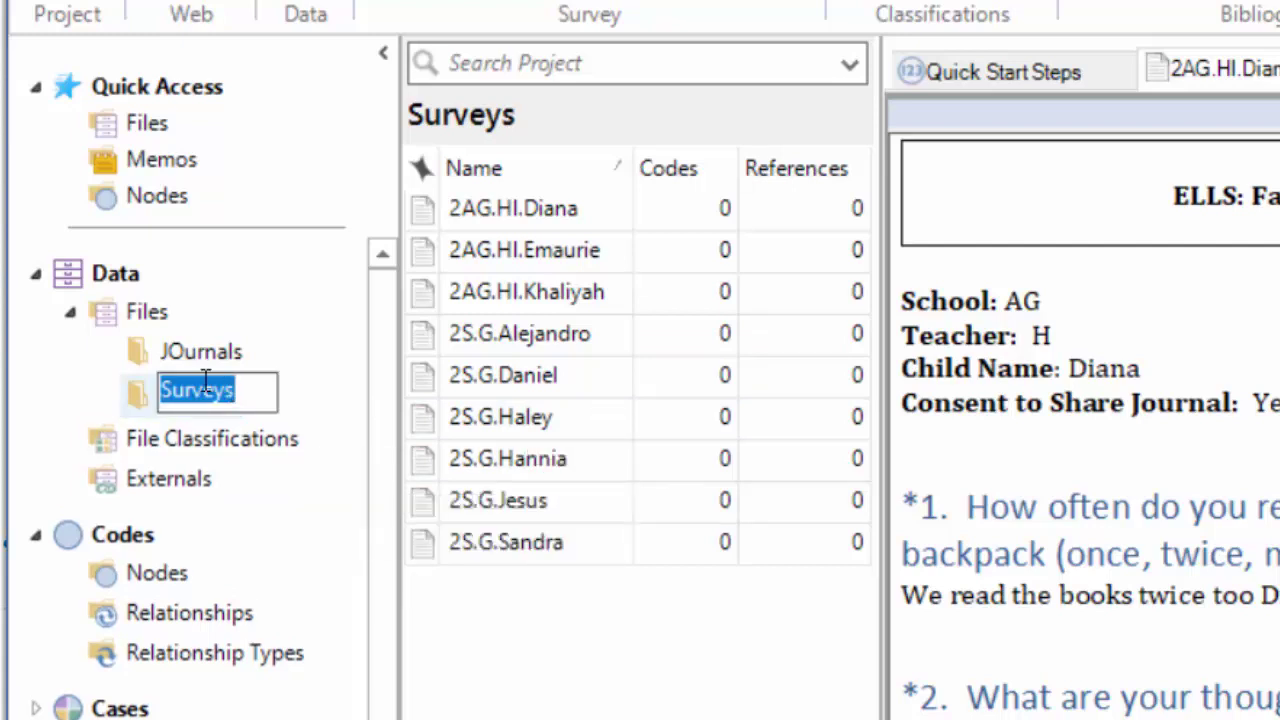
pyautogui.click(191, 350)
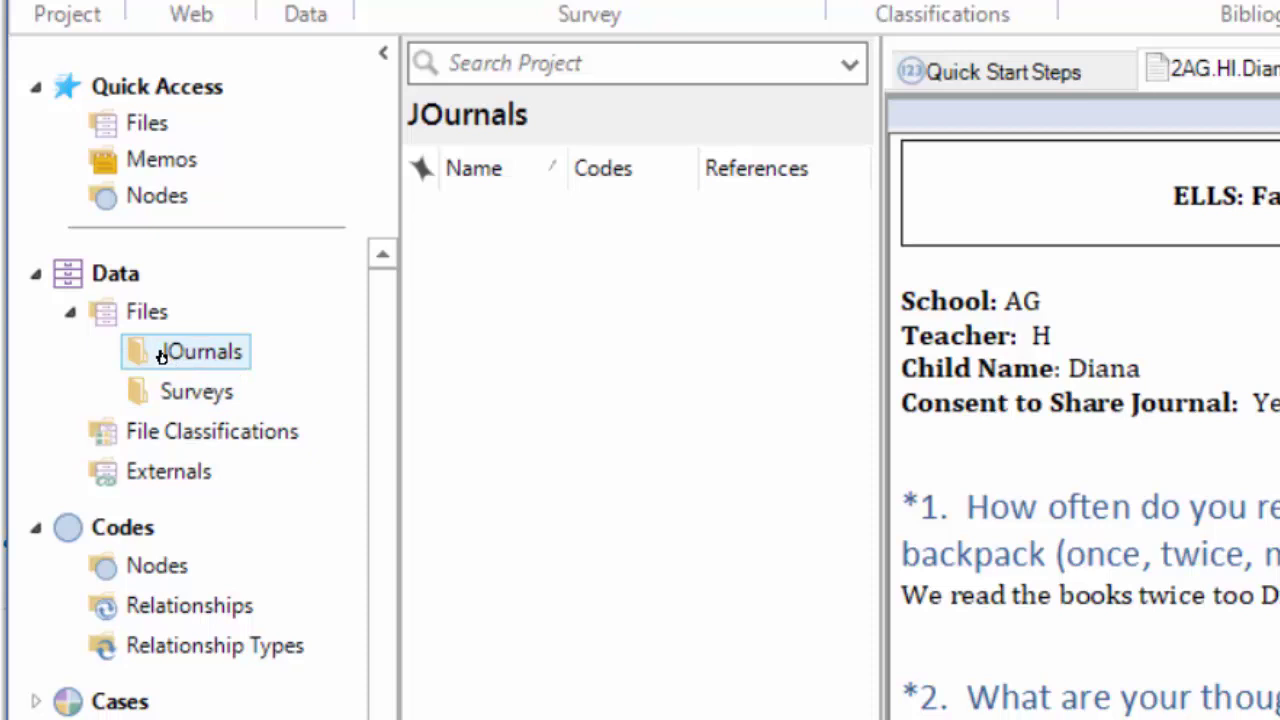
pyautogui.keyDown('ctrl'); pyautogui.click(163, 391); pyautogui.keyUp('ctrl')
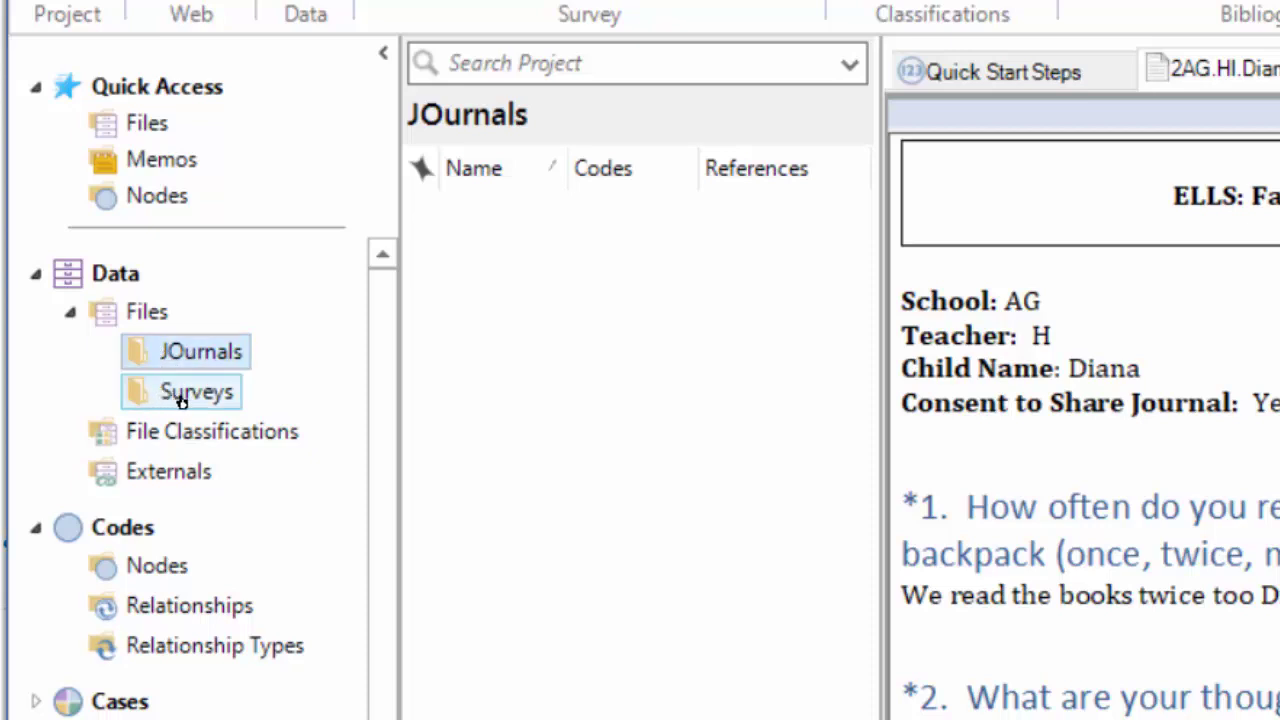
pyautogui.click(181, 400)
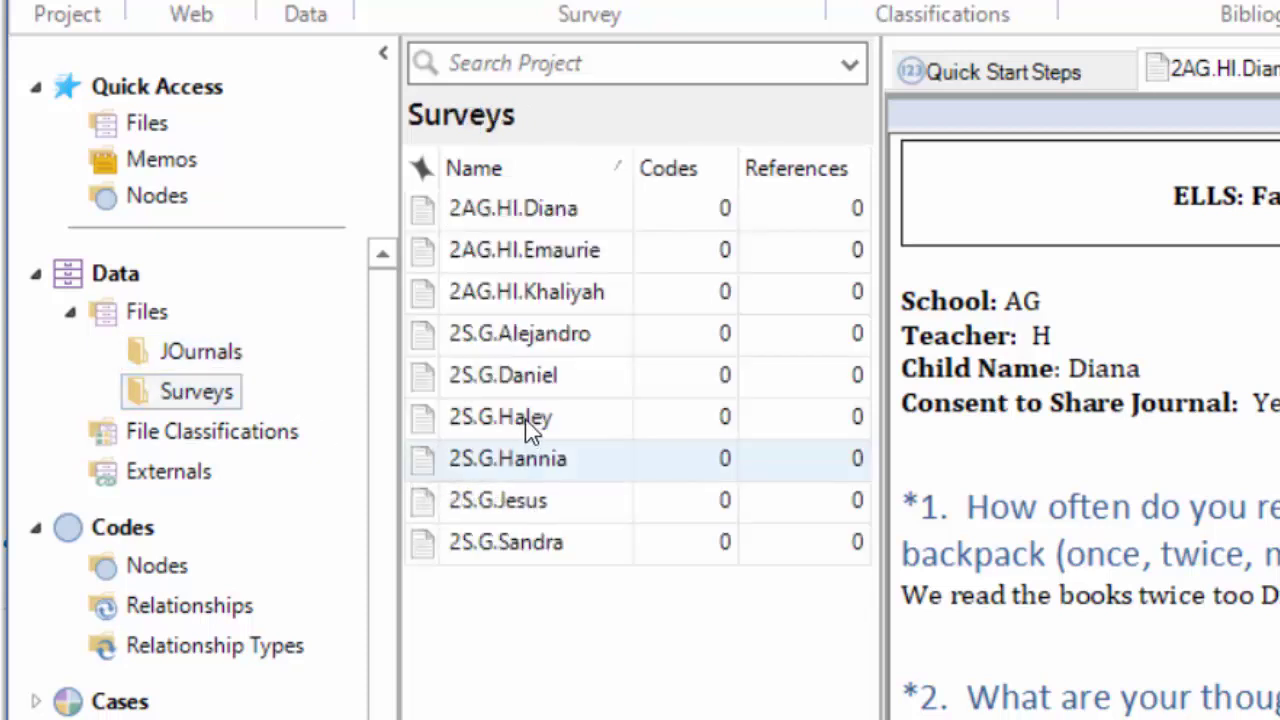
pyautogui.click(528, 421)
pyautogui.doubleClick(372, 388)
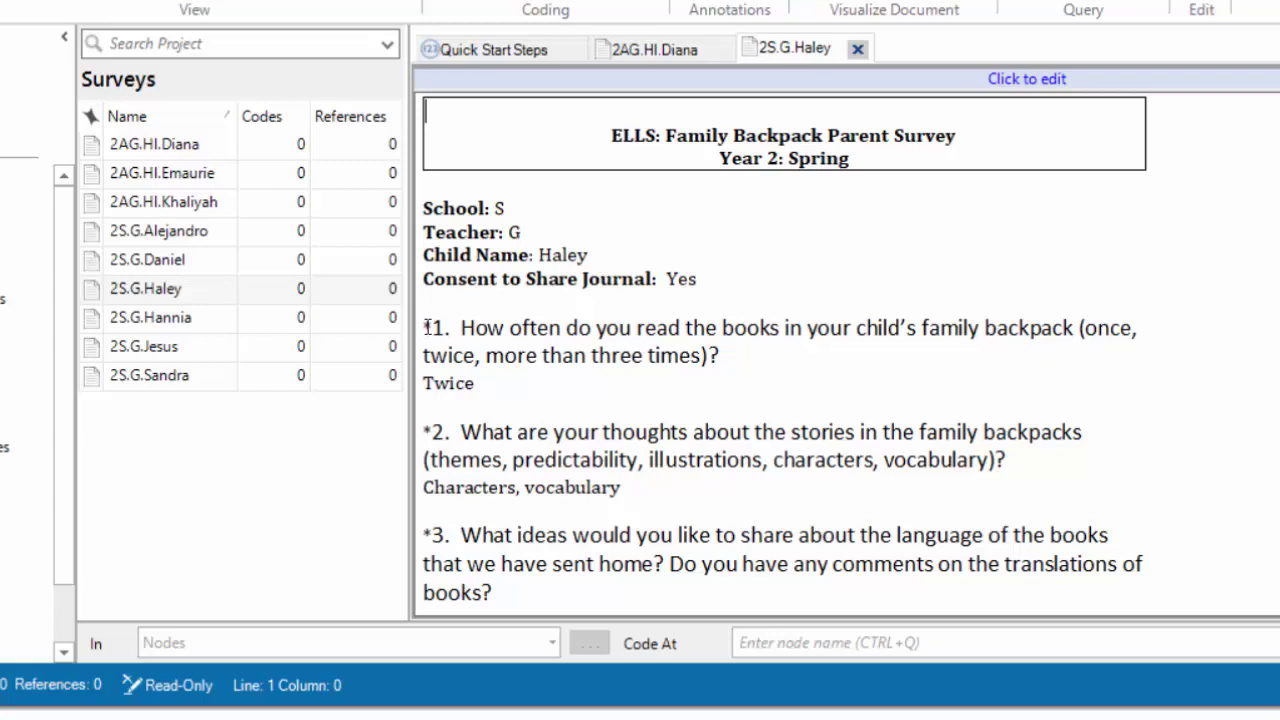
pyautogui.moveTo(427, 327); pyautogui.dragTo(738, 358)
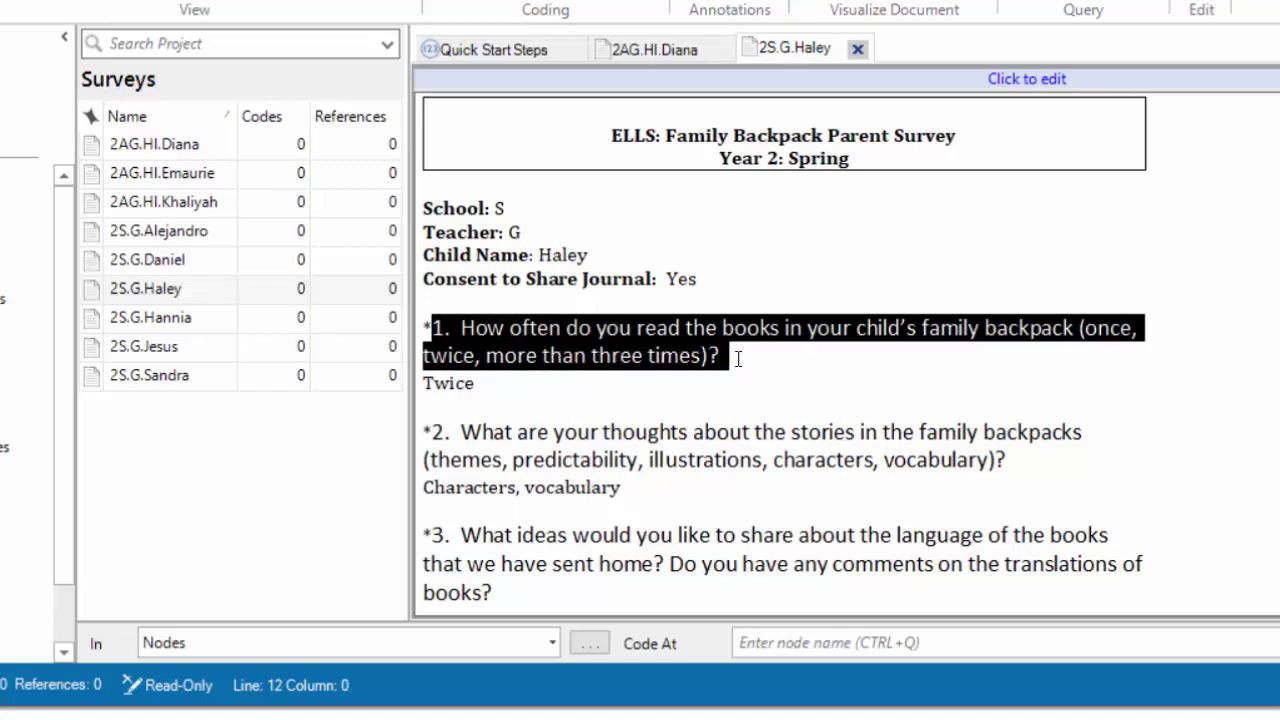
pyautogui.click(645, 122)
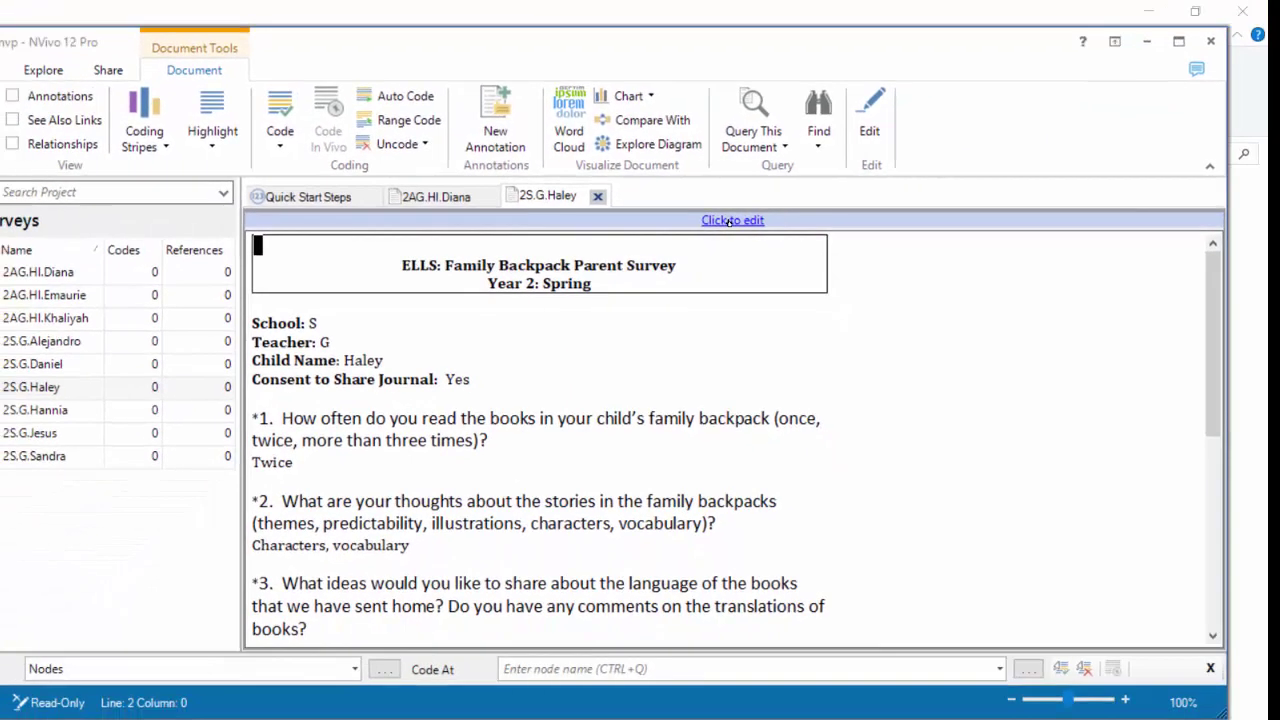
# Step: Make Haley's survey editable, style question 1 as Heading 1 and keep its answer 'Twice' Normal
pyautogui.click(817, 247)
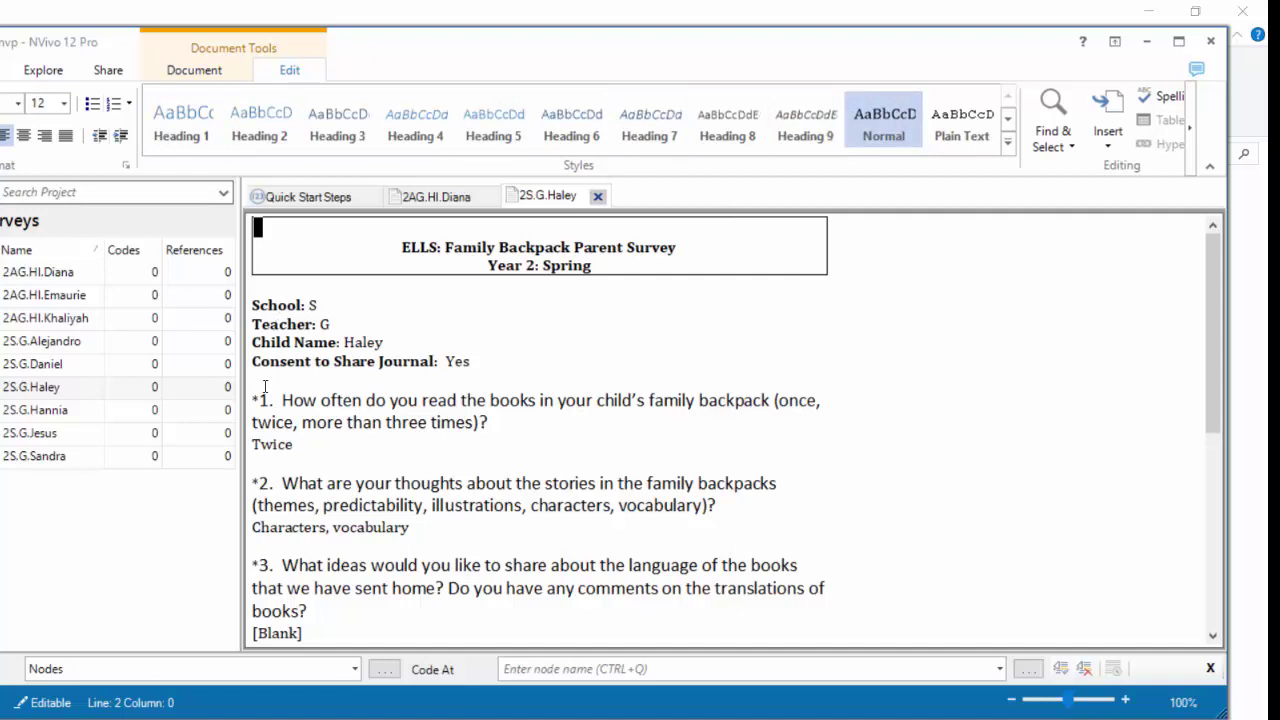
pyautogui.moveTo(254, 398); pyautogui.dragTo(507, 423)
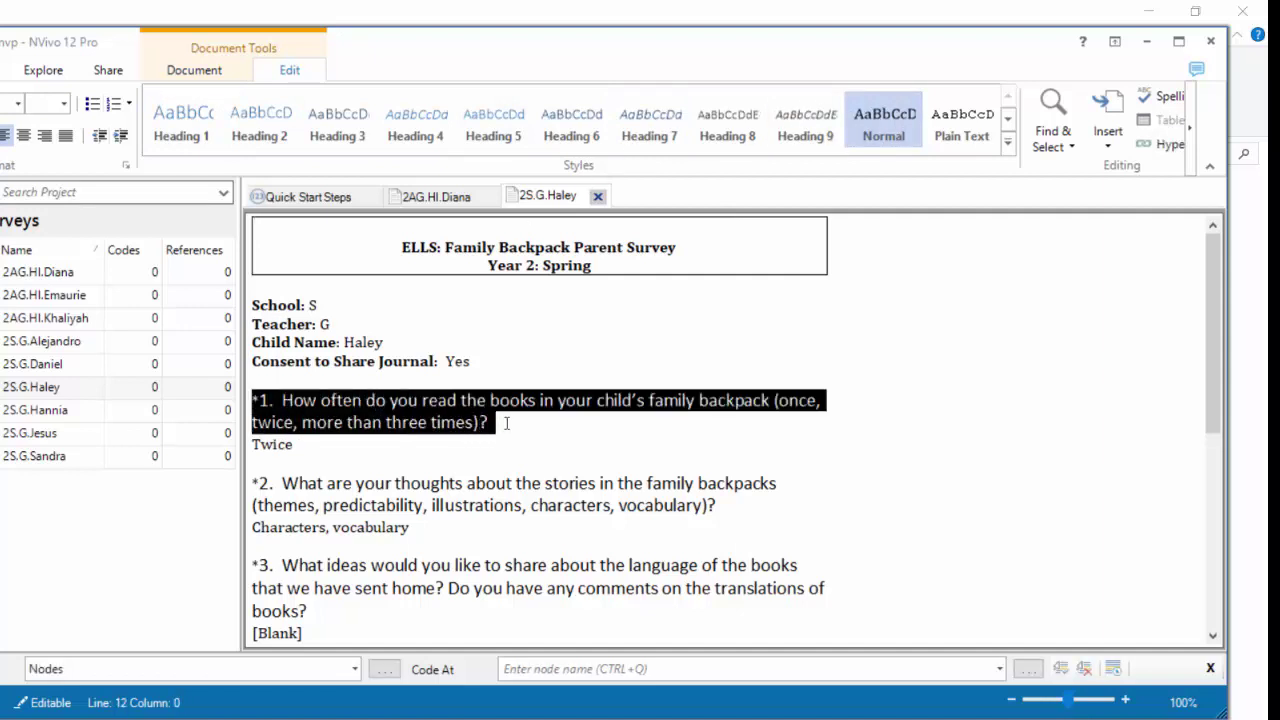
pyautogui.click(175, 123)
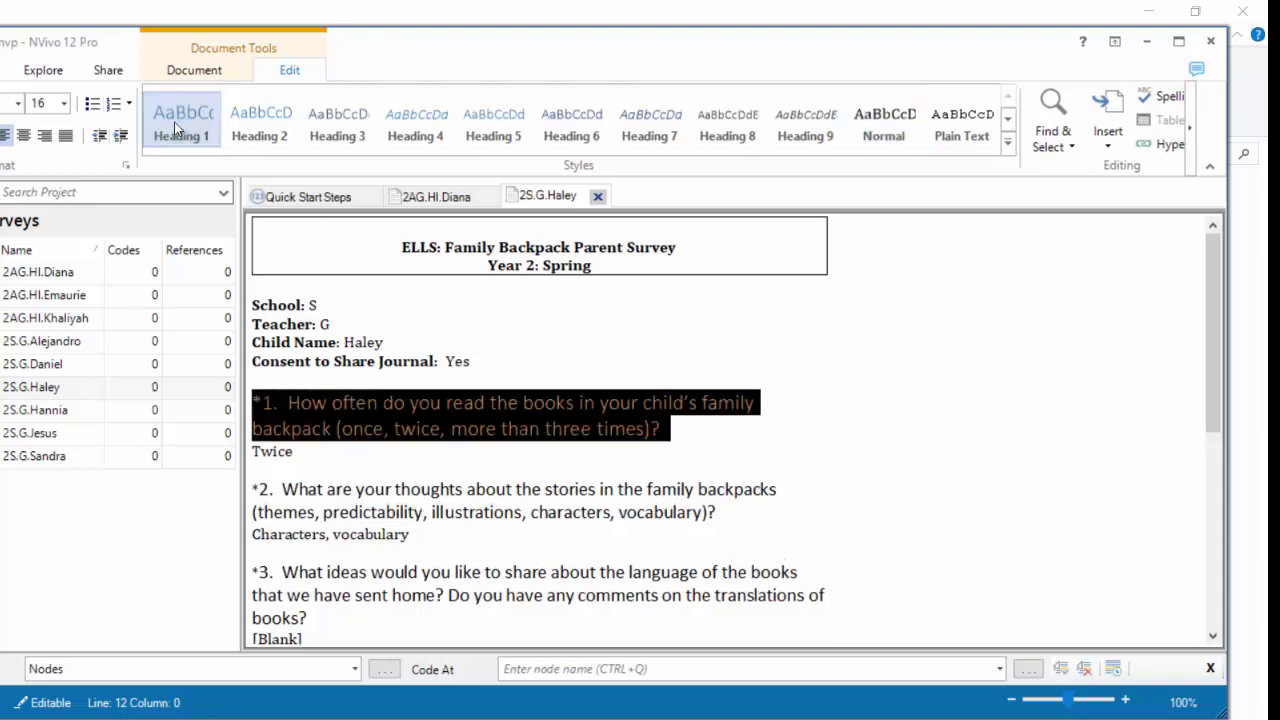
pyautogui.click(339, 451)
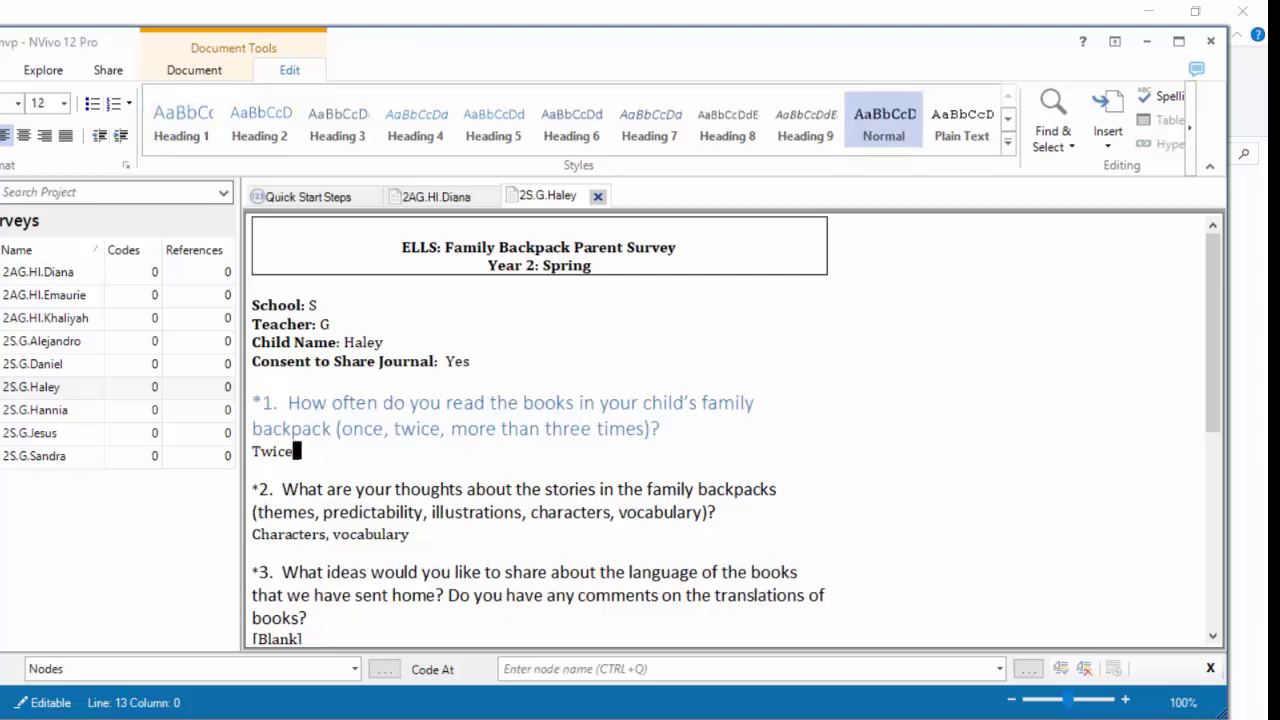
pyautogui.moveTo(253, 451); pyautogui.dragTo(298, 453)
pyautogui.click(876, 122)
pyautogui.click(260, 470)
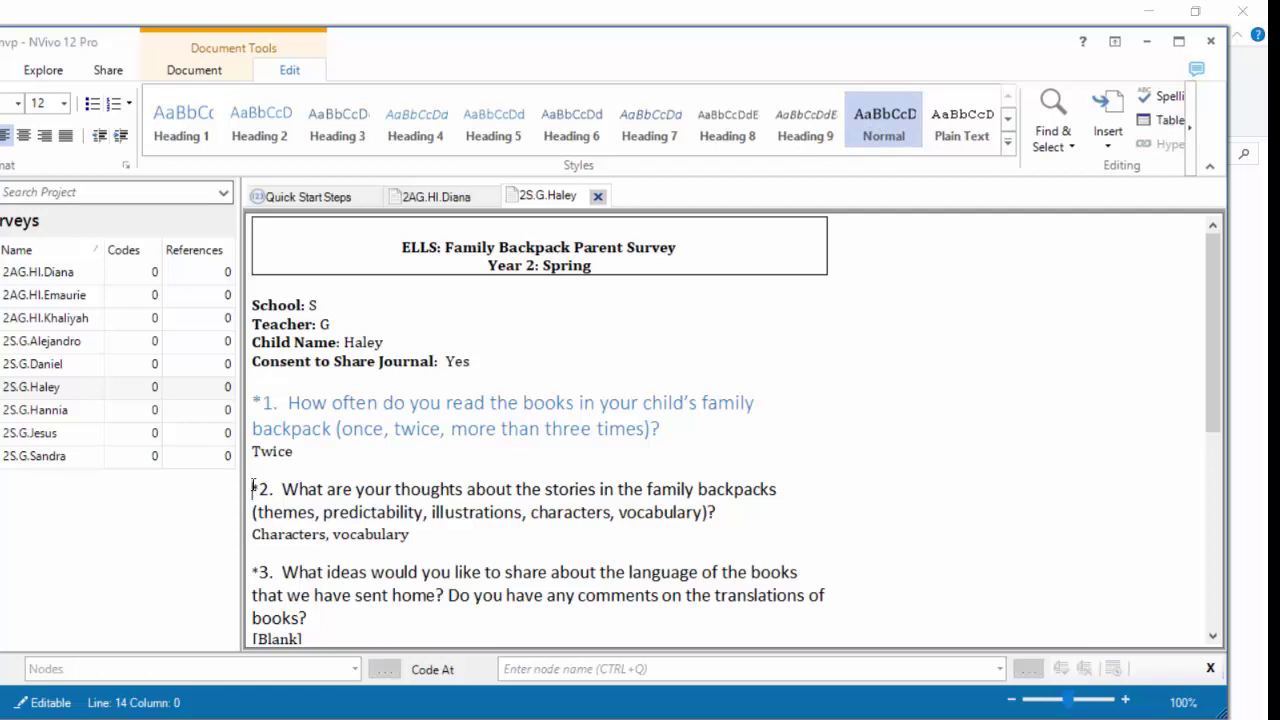
# Step: Apply Heading 1 to questions 2 and 3
pyautogui.moveTo(252, 490); pyautogui.dragTo(723, 511)
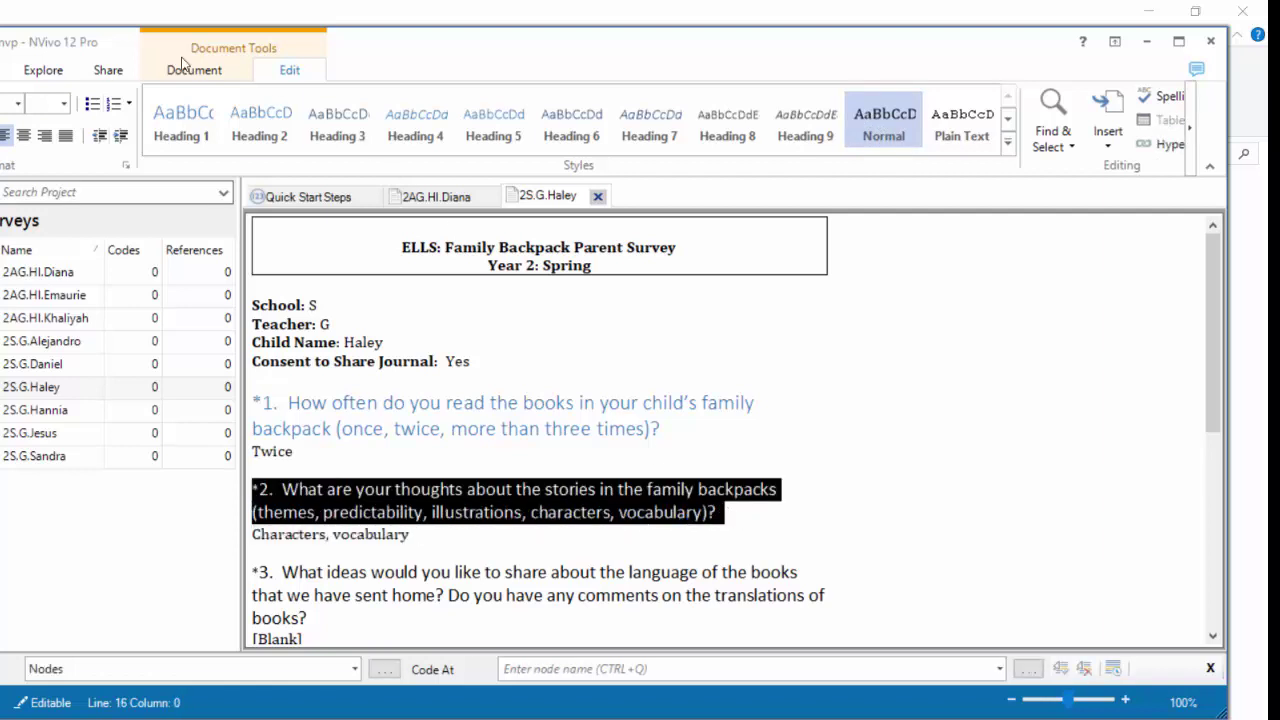
pyautogui.click(188, 108)
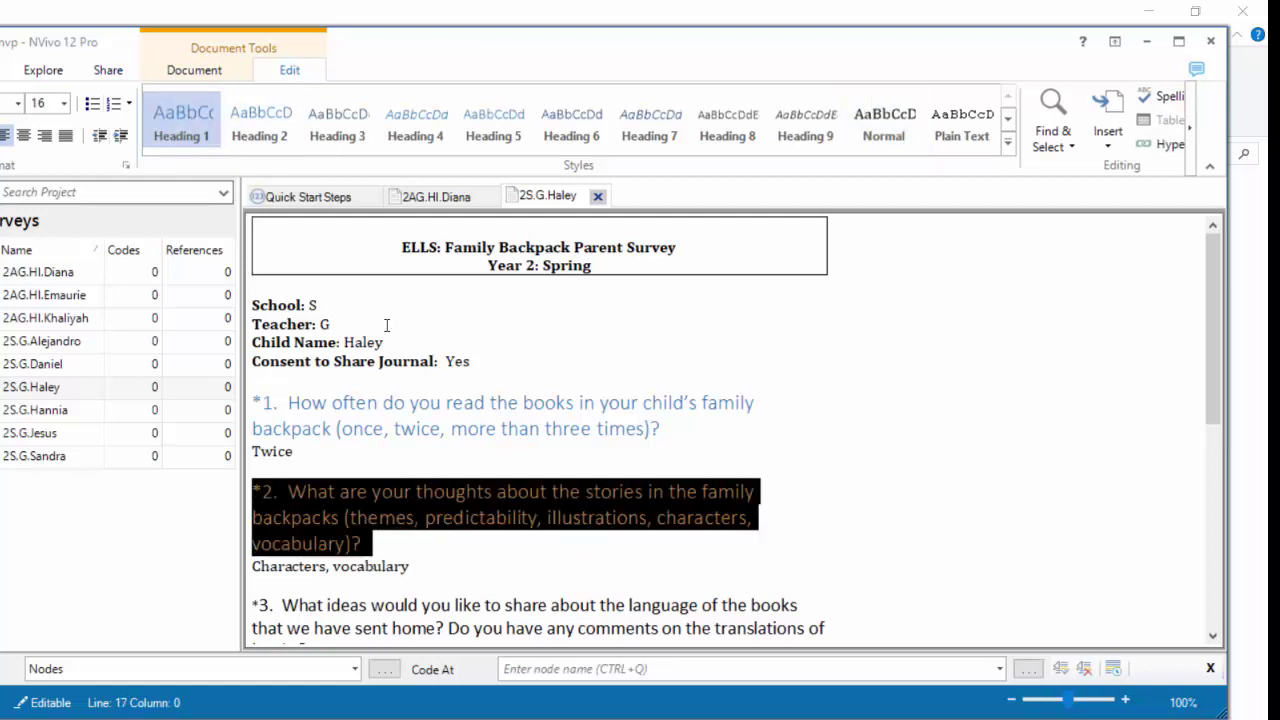
pyautogui.scroll(-4, 400, 425)
pyautogui.scroll(-1, 400, 430)
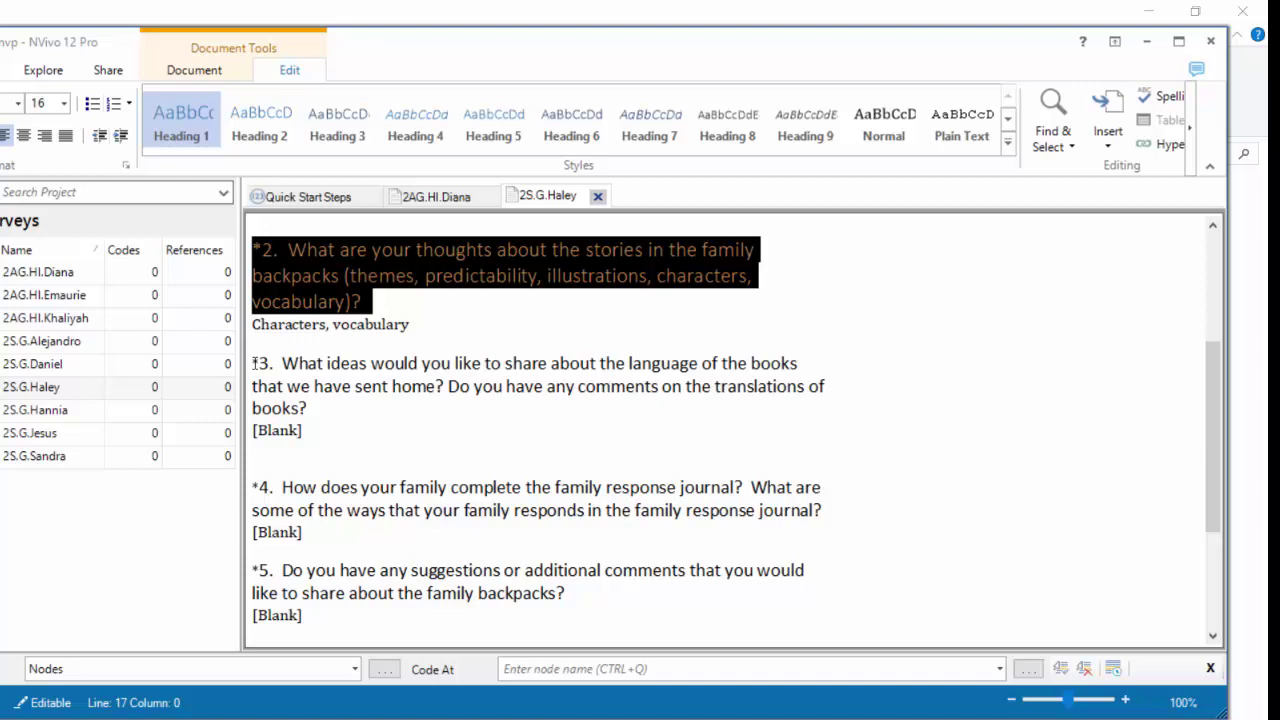
pyautogui.moveTo(256, 364); pyautogui.dragTo(307, 408)
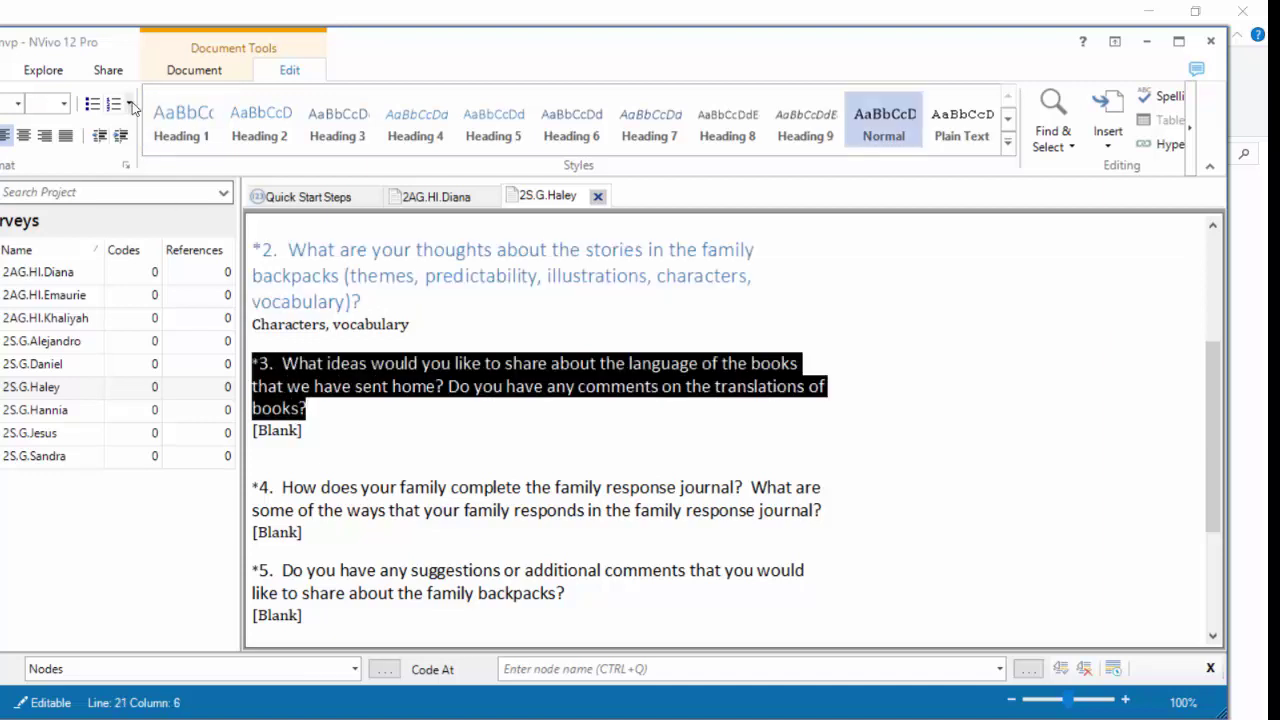
pyautogui.click(177, 120)
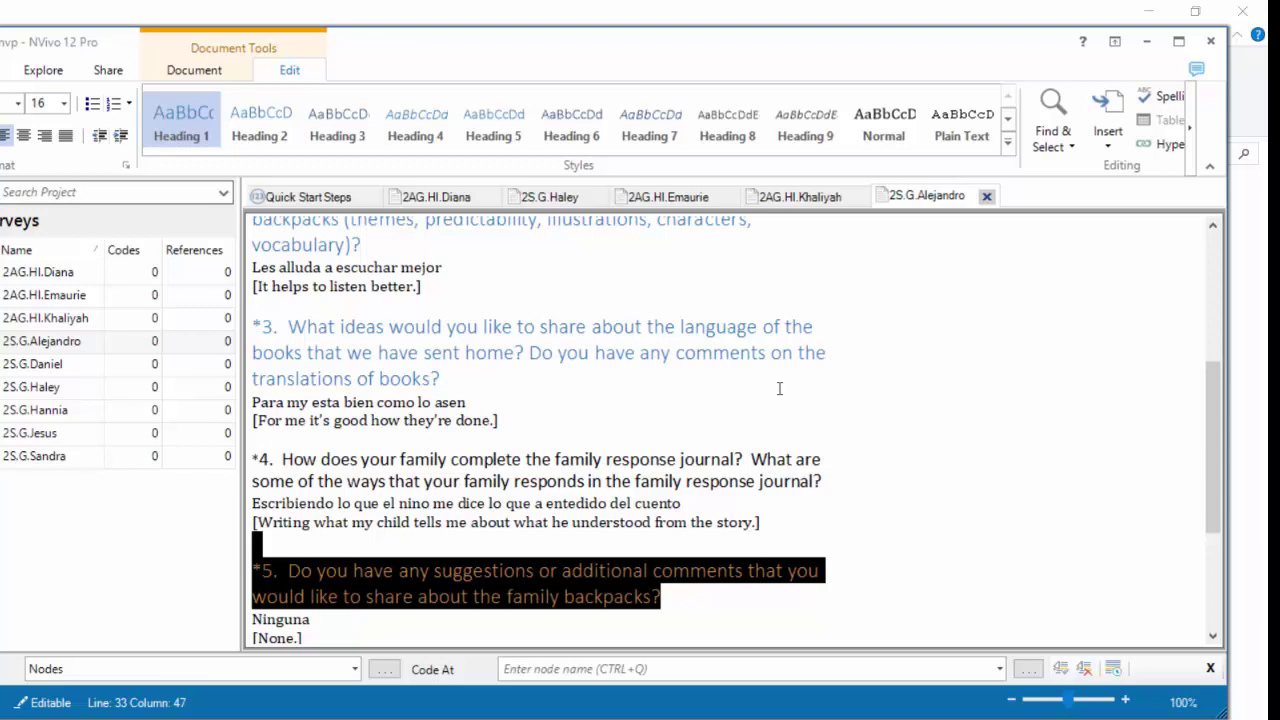
# Step: Place the cursor in the answer 'Ninguna' under question 5
pyautogui.click(292, 619)
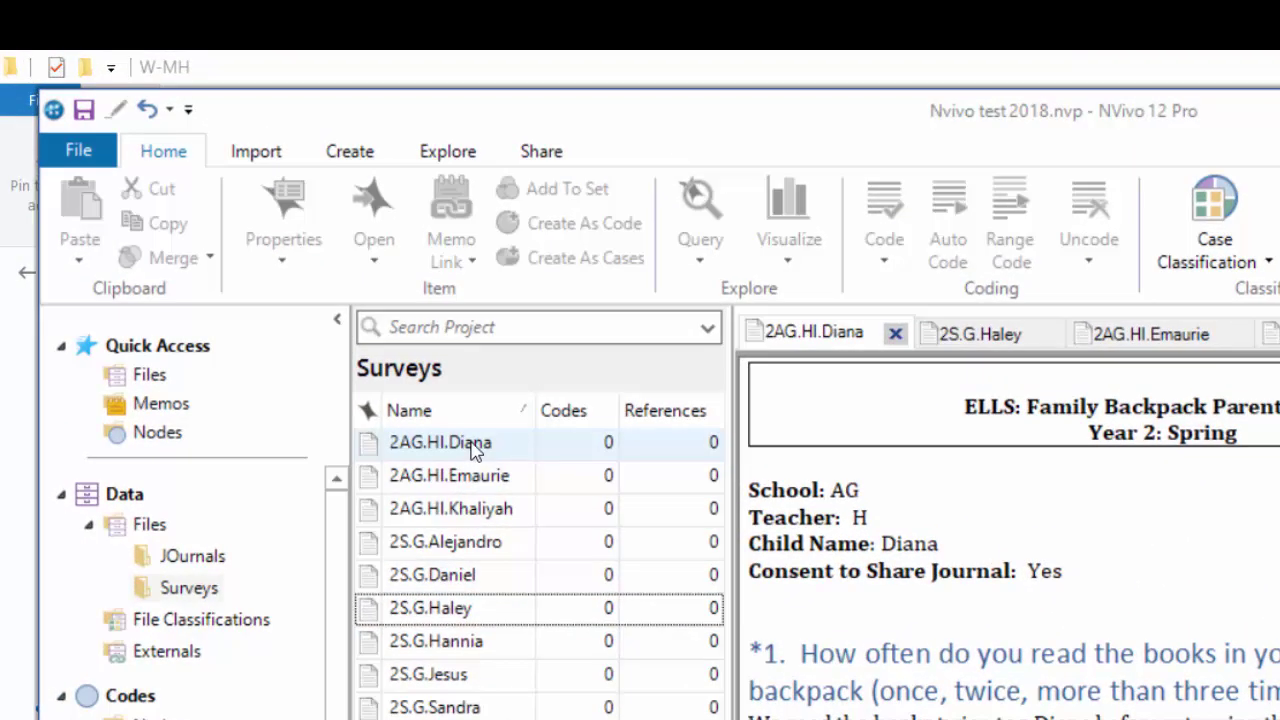
# Step: Select the surveys from 2AG.HI.Diana through 2S.G.Haley and launch Auto Code
pyautogui.click(474, 449)
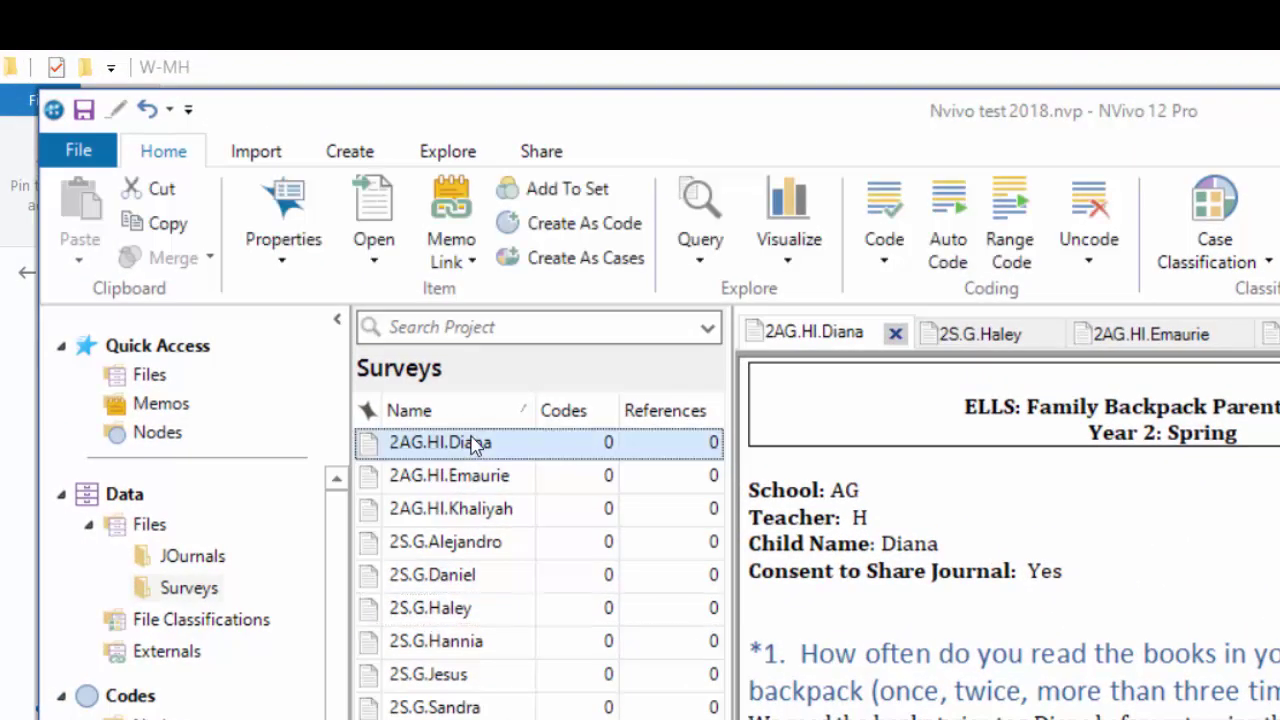
pyautogui.keyDown('shift'); pyautogui.click(495, 614); pyautogui.keyUp('shift')
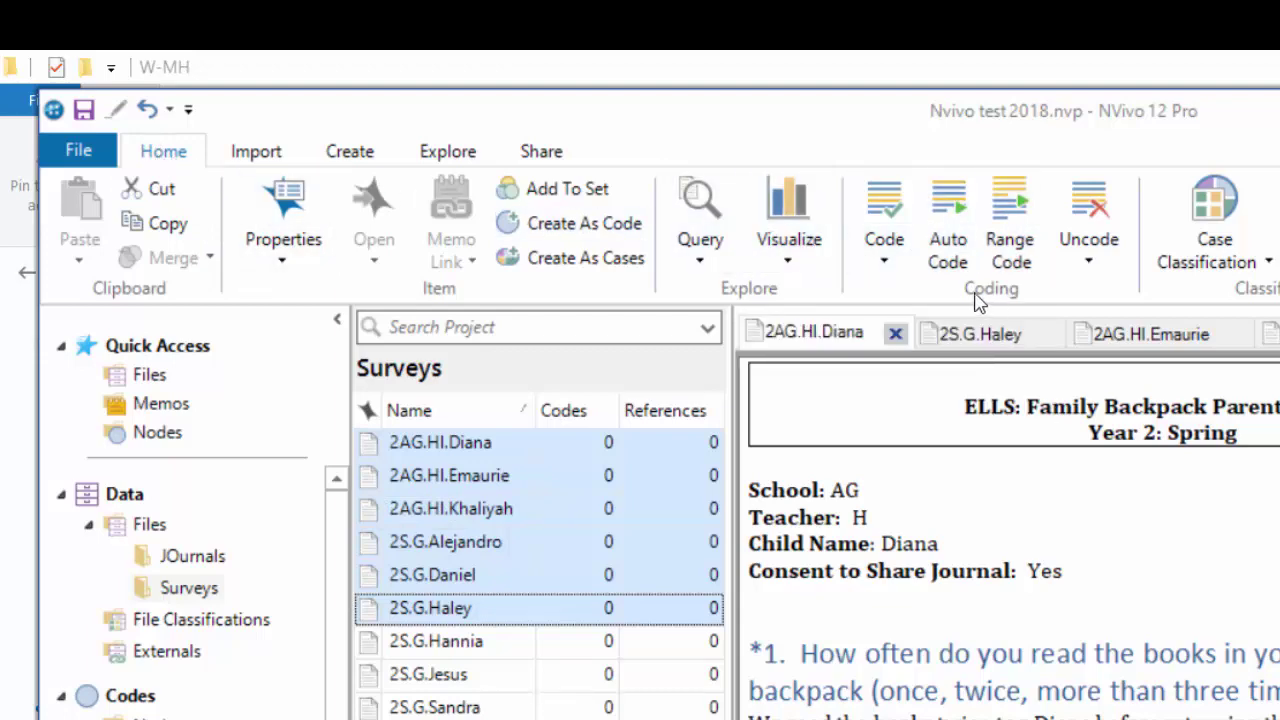
pyautogui.click(948, 220)
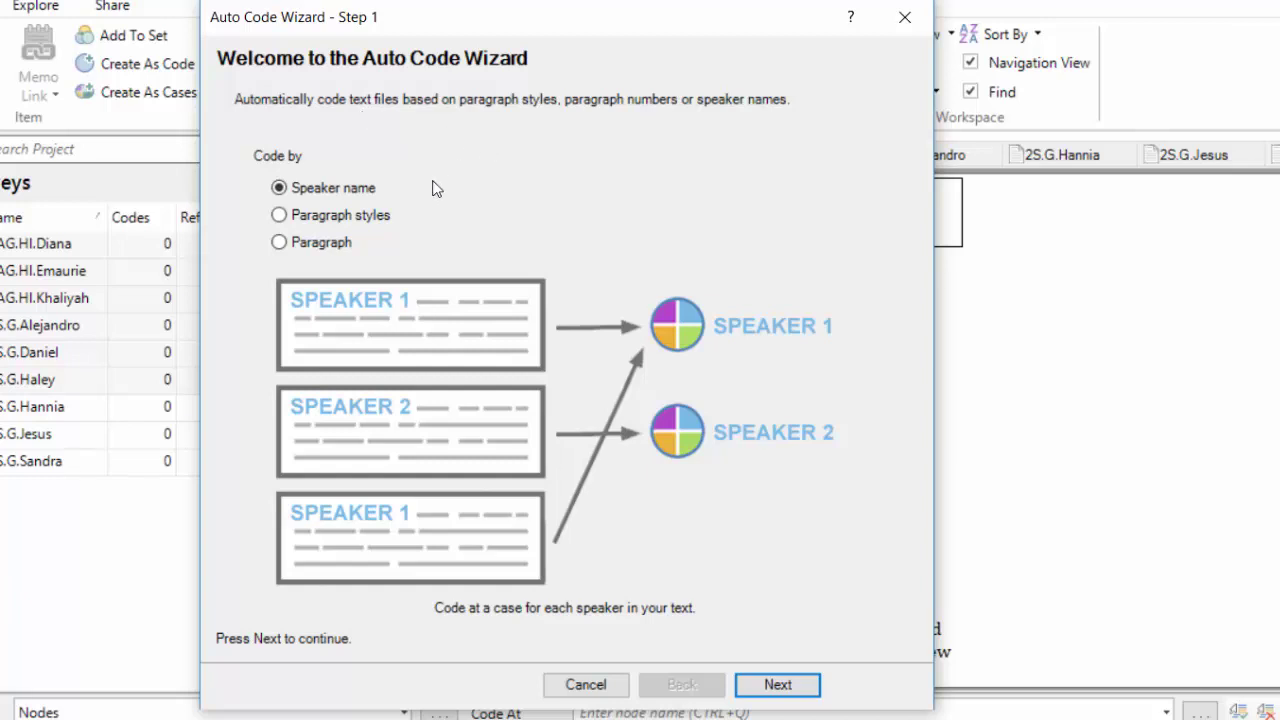
# Step: Choose Paragraph styles in the Auto Code Wizard, then remove and reselect heading 1
pyautogui.click(280, 217)
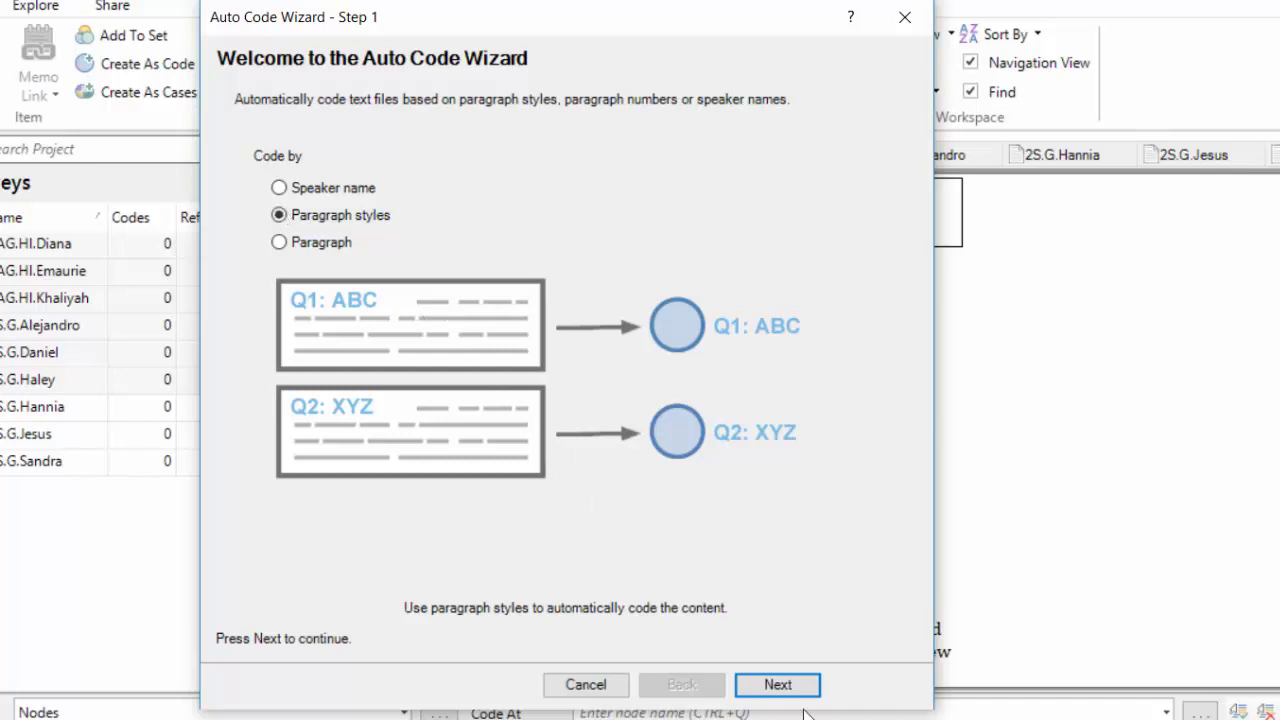
pyautogui.click(779, 689)
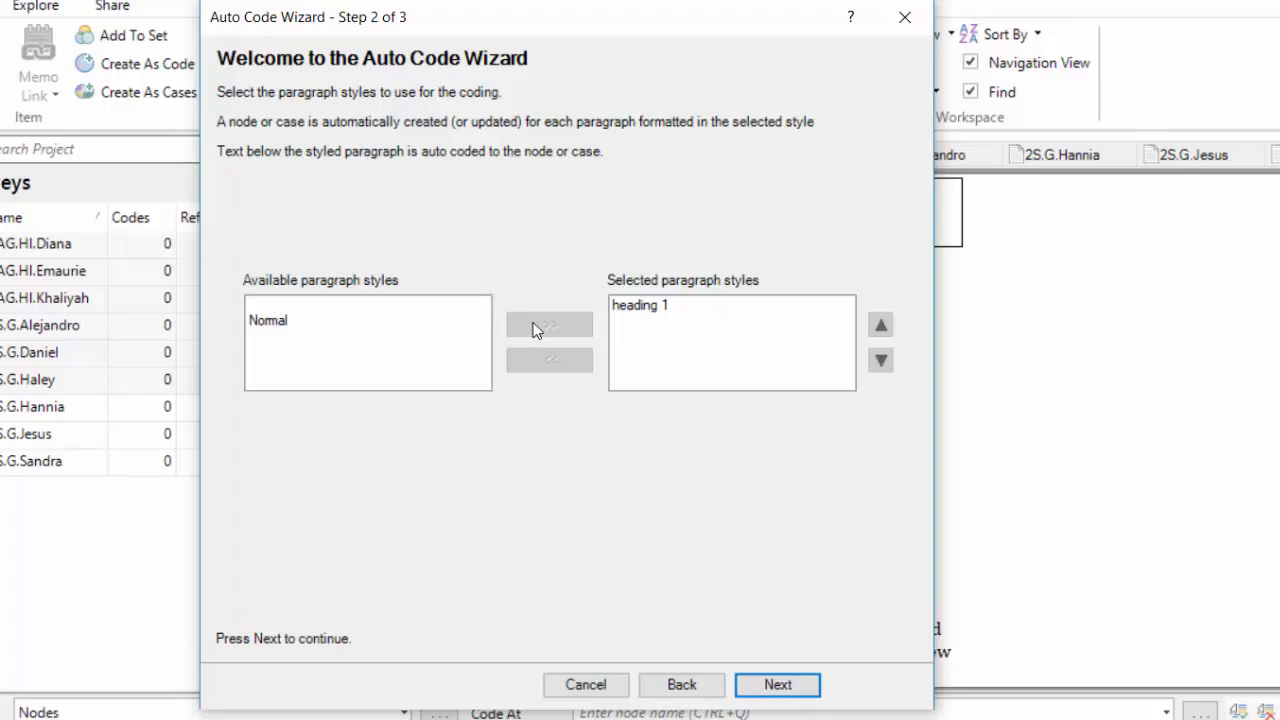
pyautogui.click(650, 305)
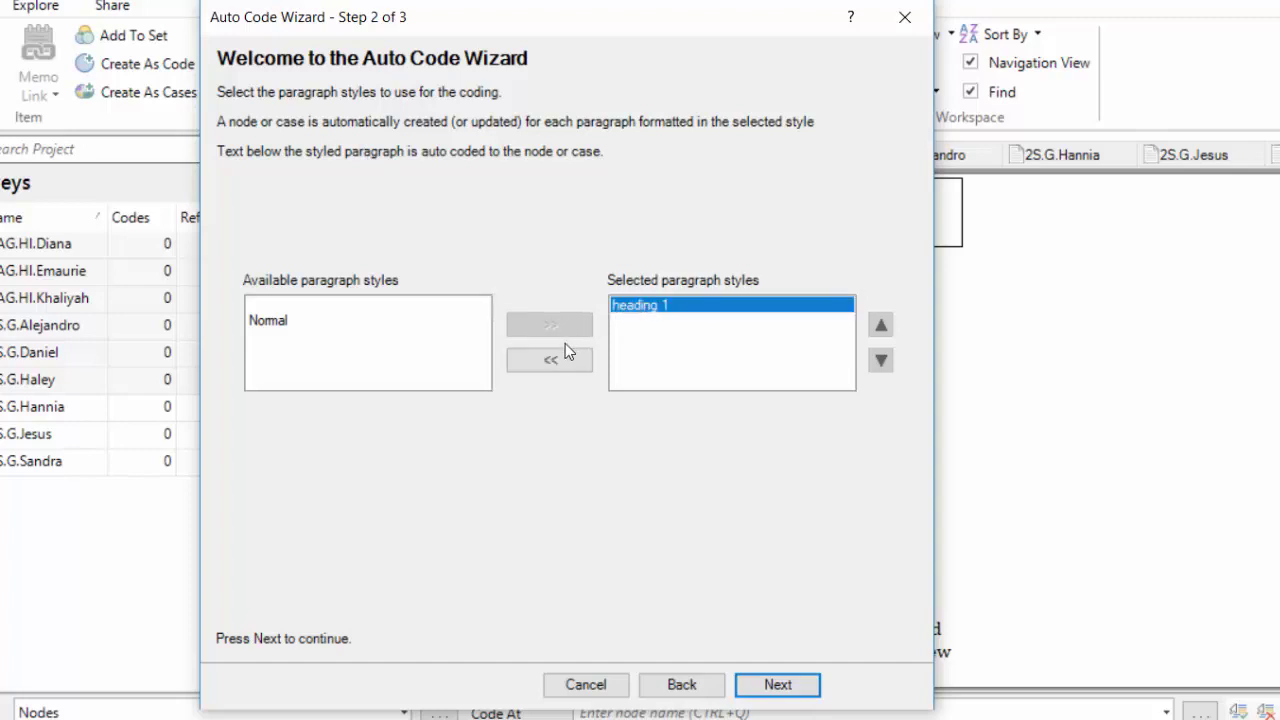
pyautogui.click(556, 360)
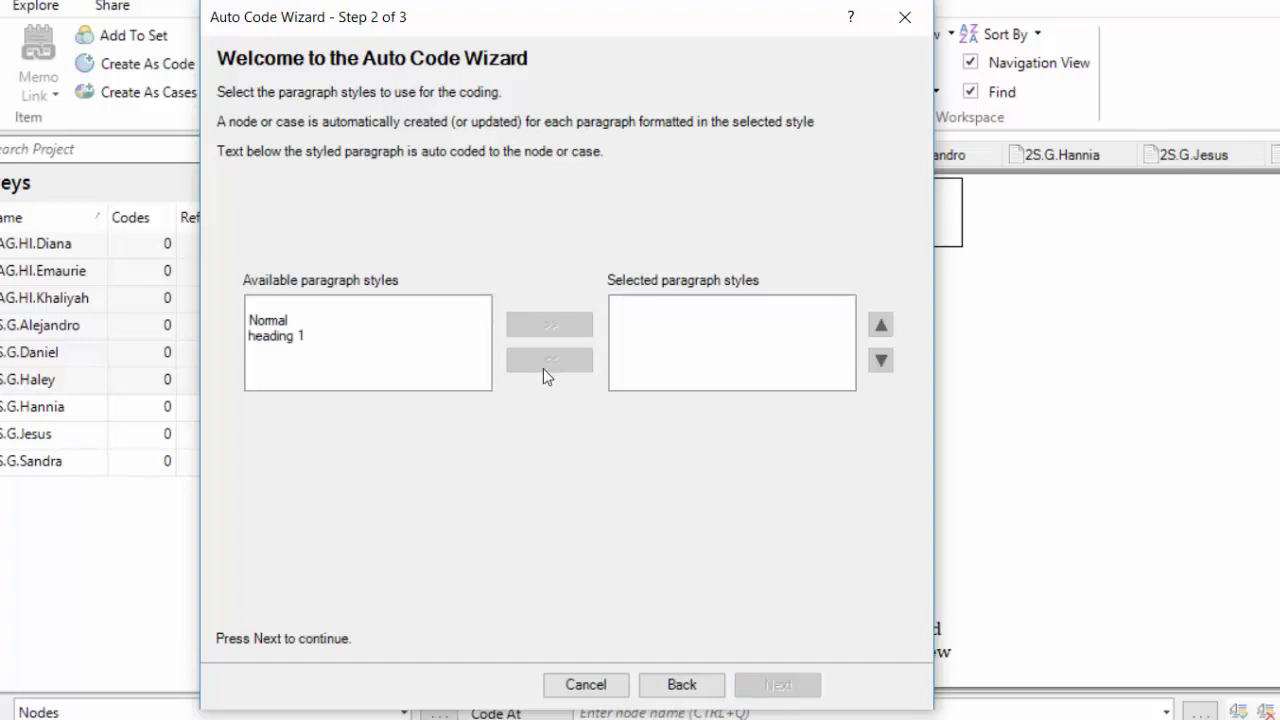
pyautogui.click(285, 338)
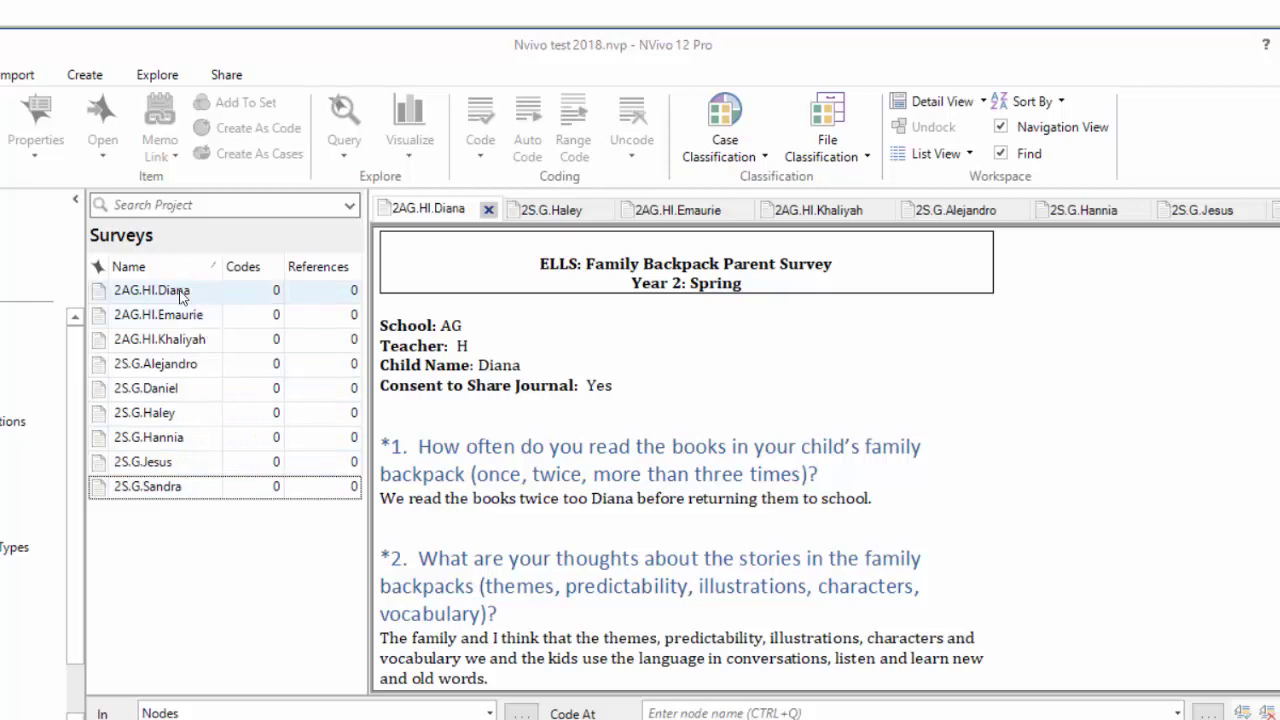
# Step: Shift-select the first through sixth surveys in the Surveys list
pyautogui.click(108, 293)
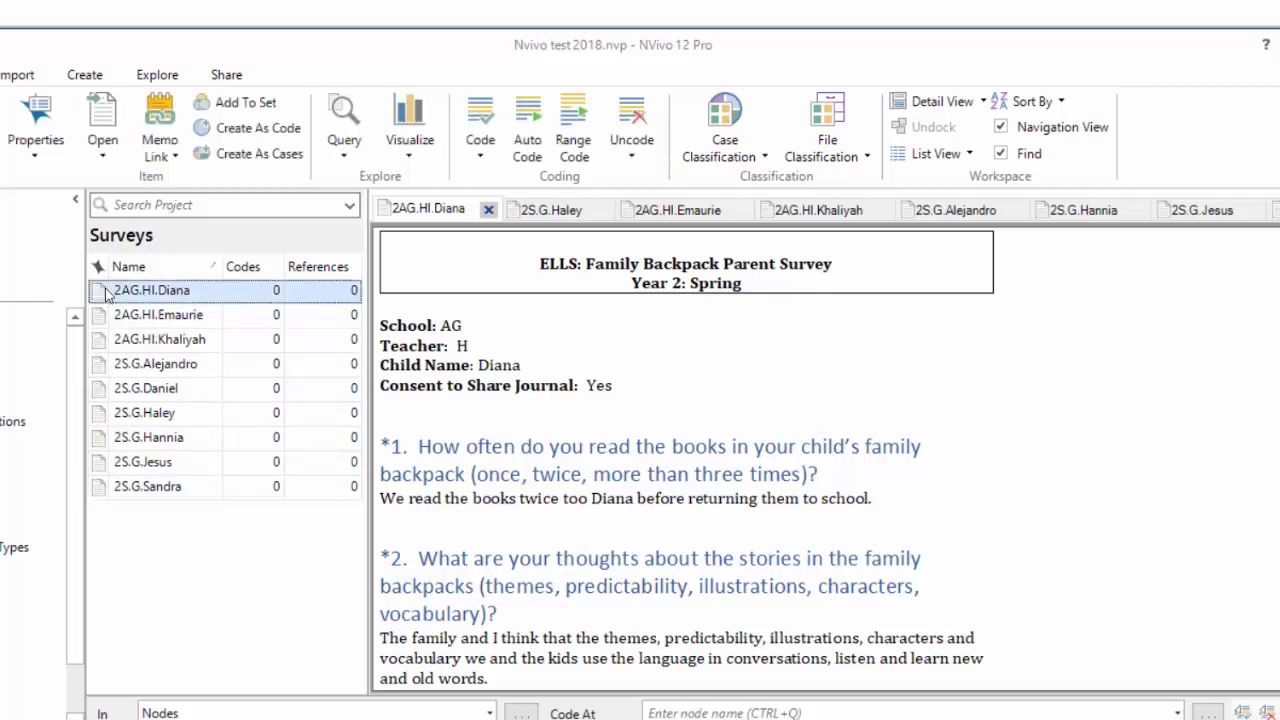
pyautogui.keyDown('shift'); pyautogui.click(108, 413); pyautogui.keyUp('shift')
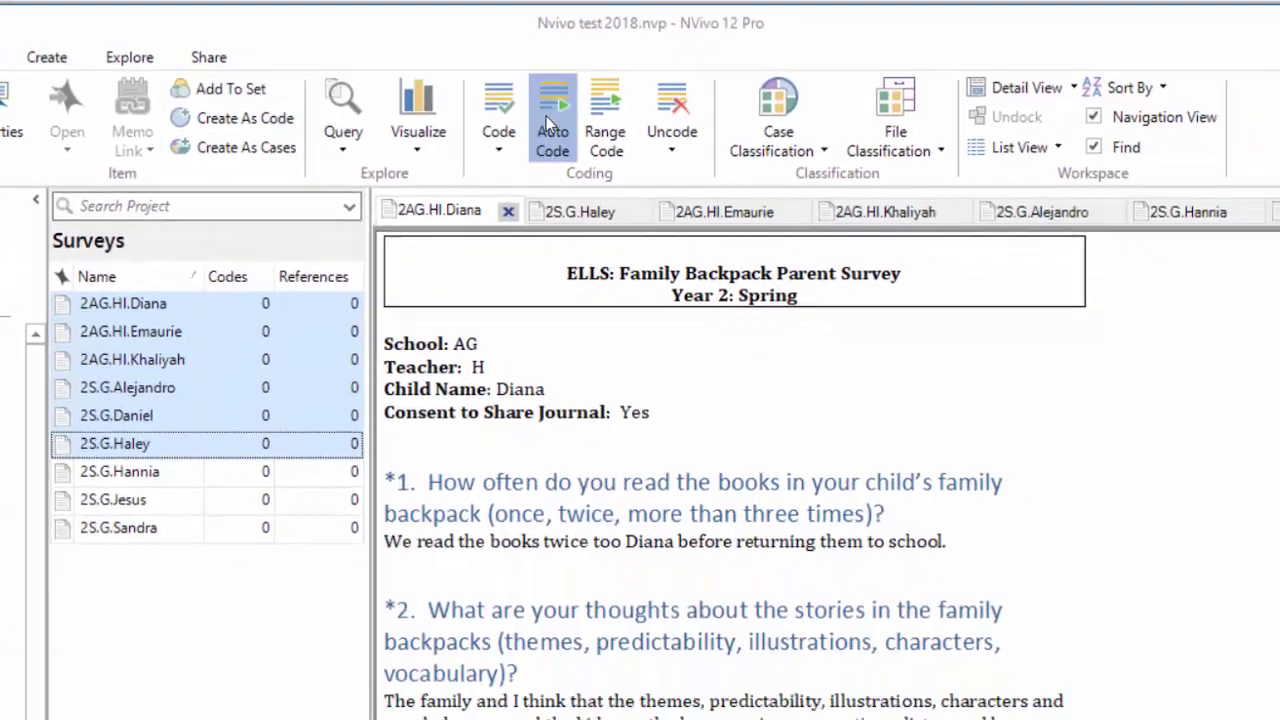
# Step: Launch Auto Code on the selection, choose Paragraph styles and go to step 2
pyautogui.click(855, 268)
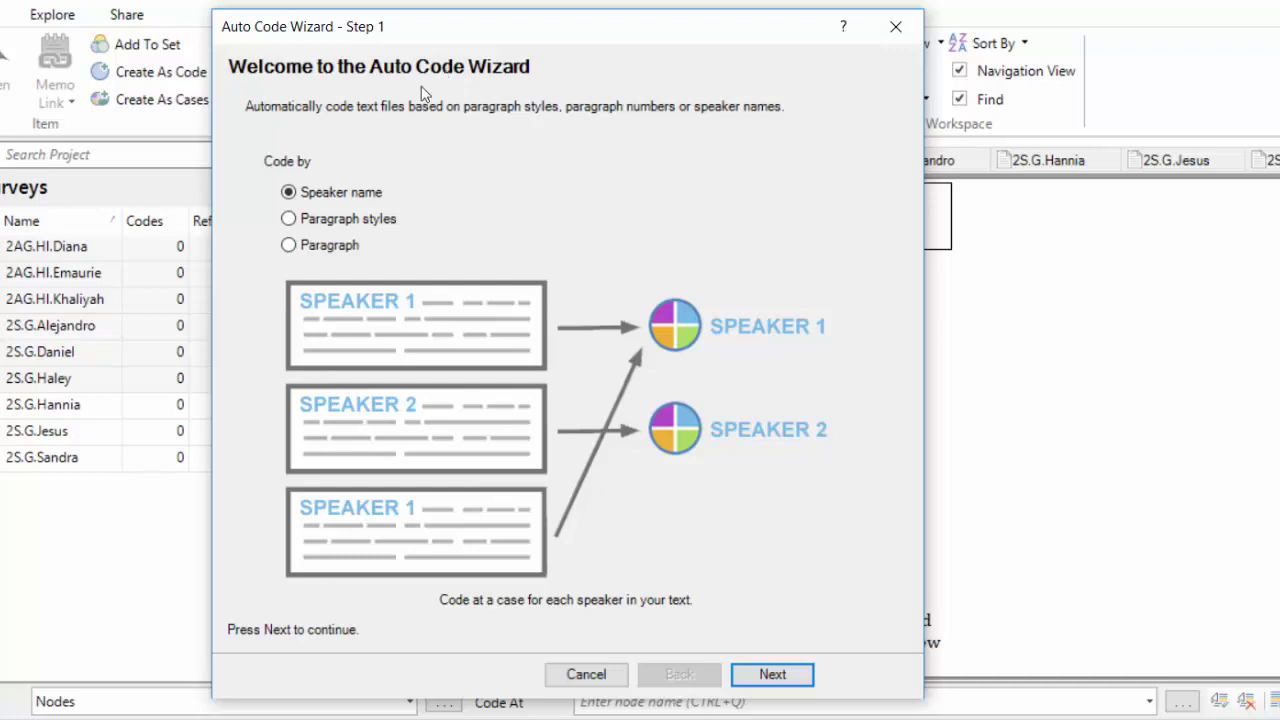
pyautogui.click(289, 219)
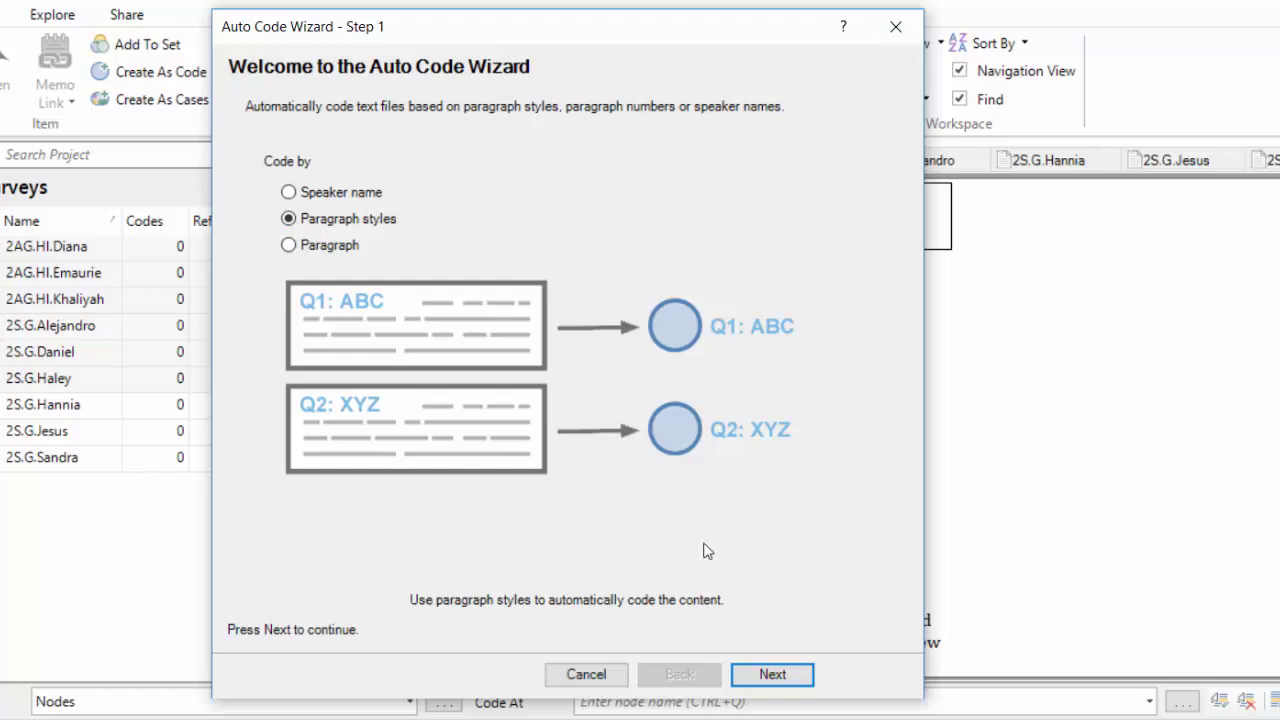
pyautogui.click(770, 678)
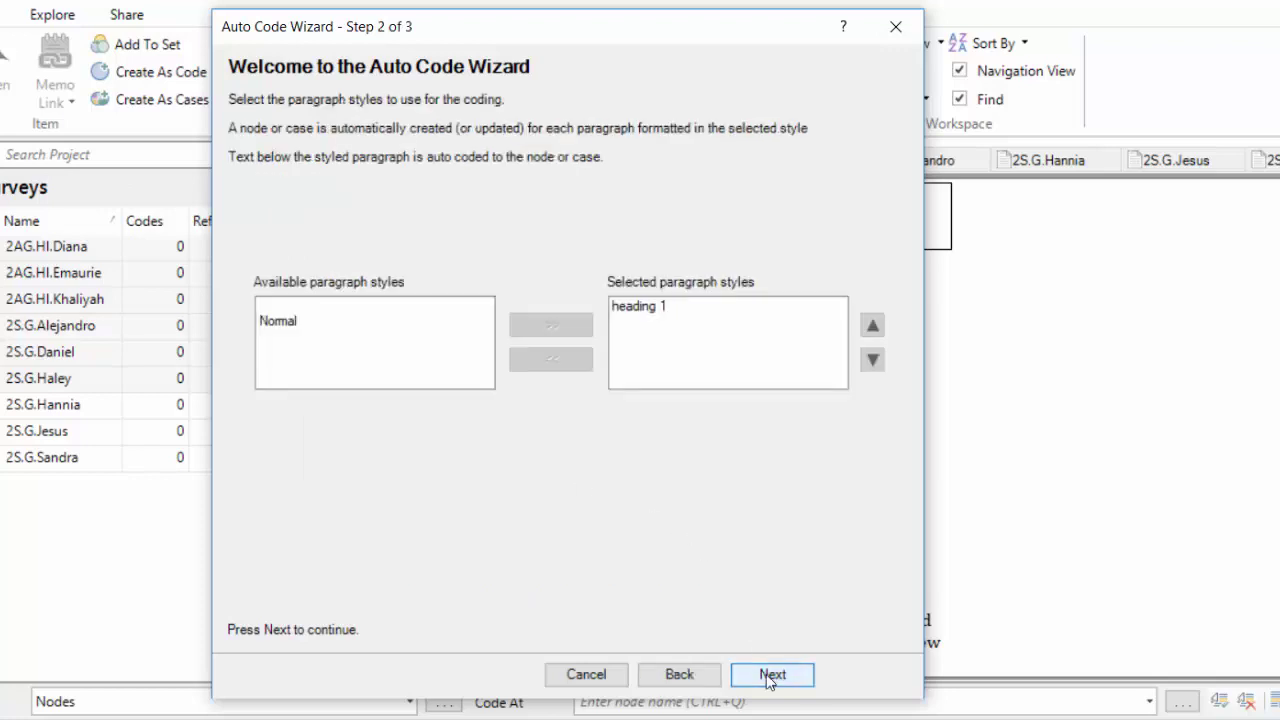
# Step: Move heading 1 out of the chosen styles, add it back, and advance to step 3
pyautogui.click(640, 307)
pyautogui.click(560, 360)
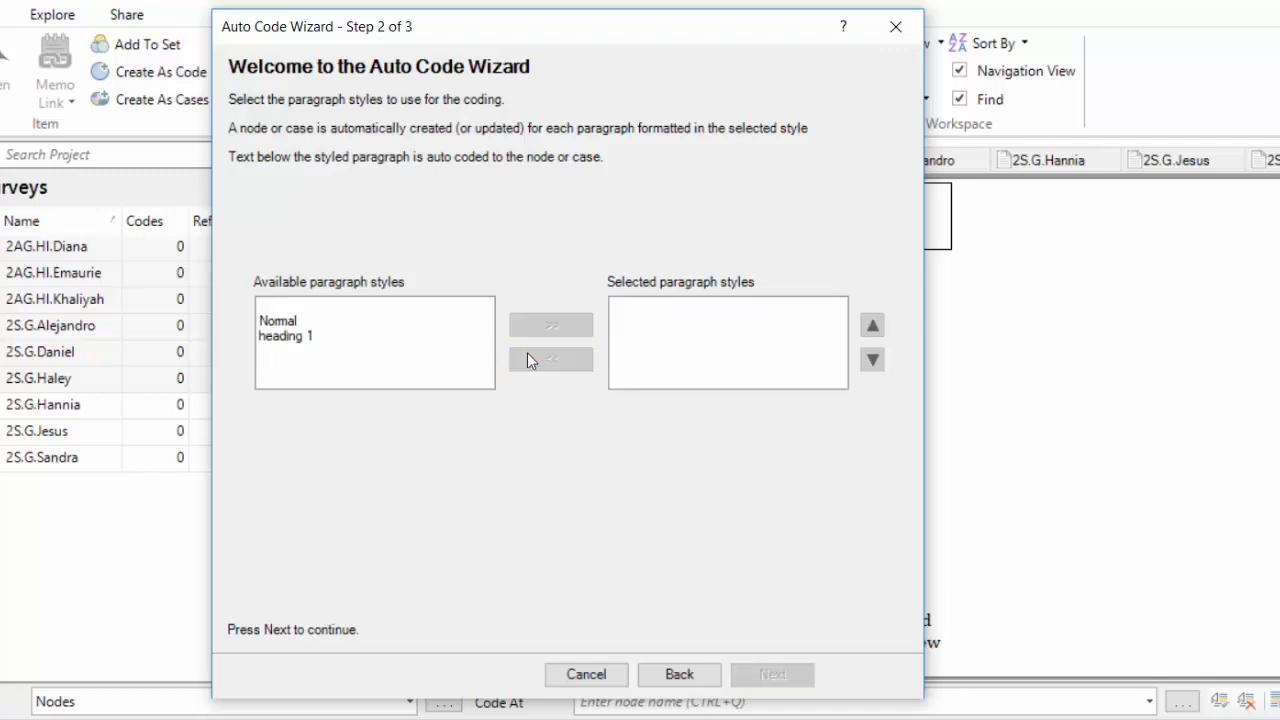
pyautogui.click(284, 340)
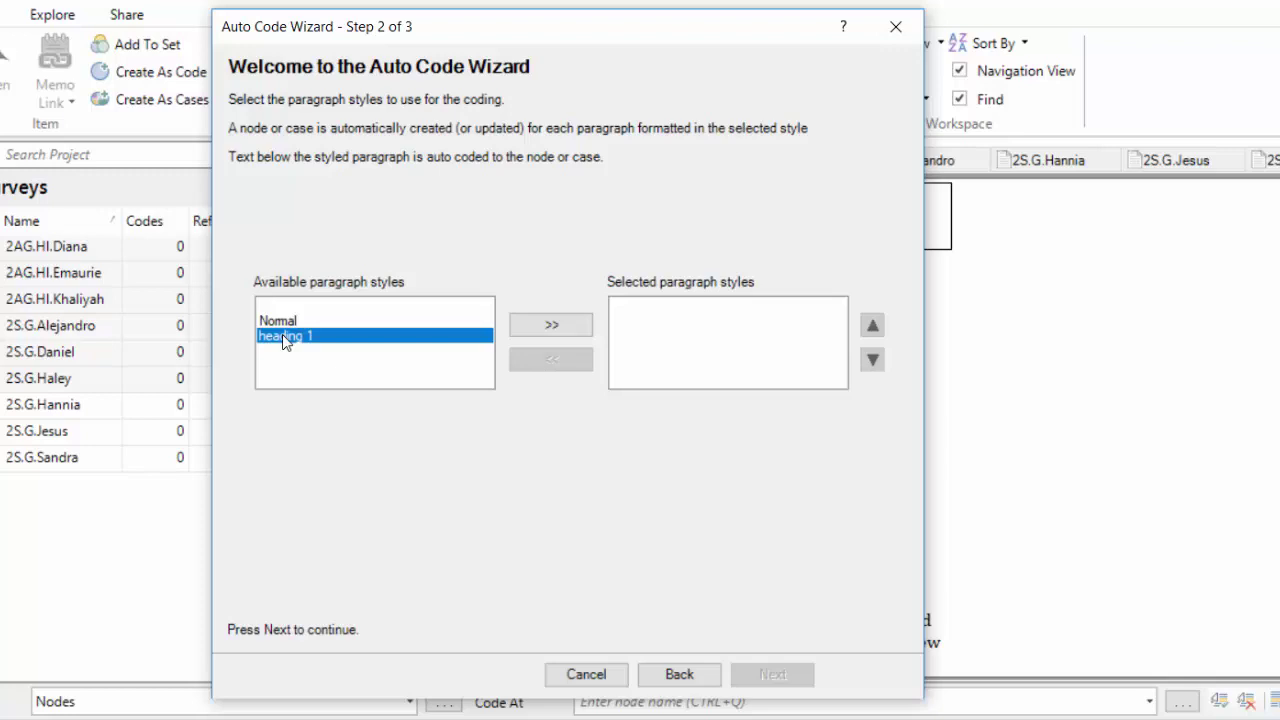
pyautogui.click(553, 326)
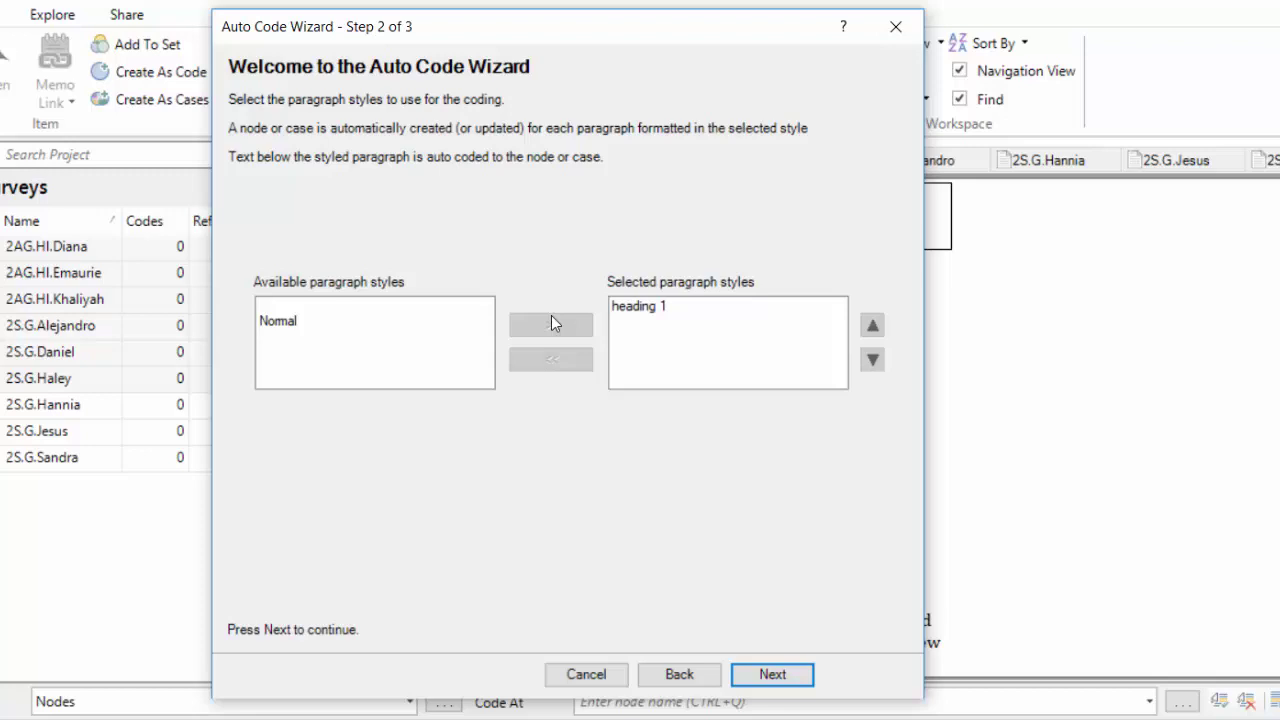
pyautogui.click(773, 675)
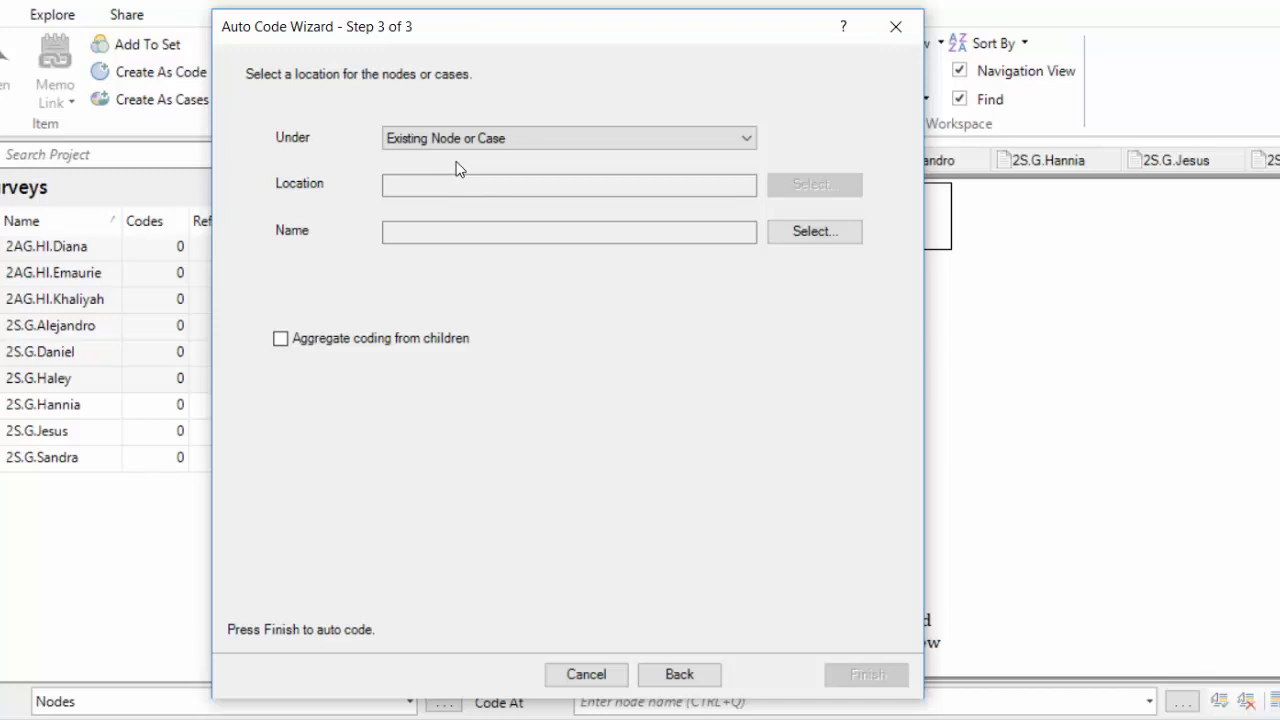
# Step: Place the codes under a new node named 'Autocoding' and finish the wizard
pyautogui.click(477, 138)
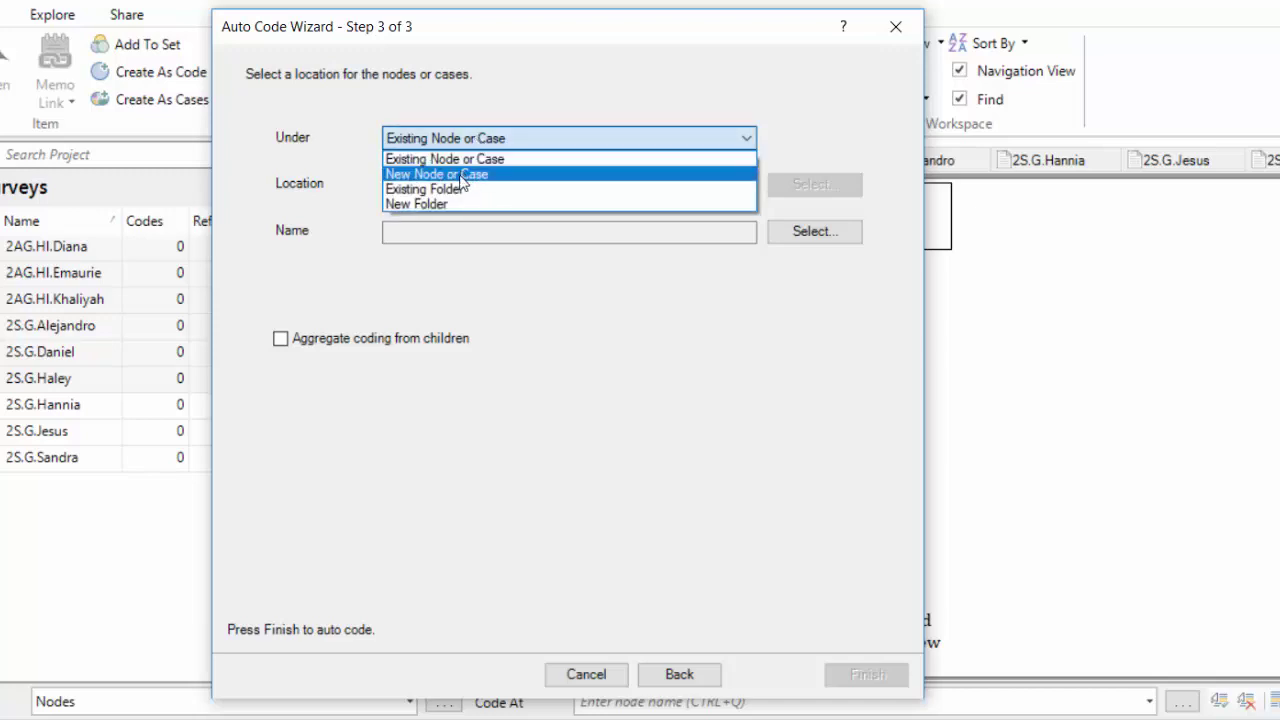
pyautogui.click(461, 175)
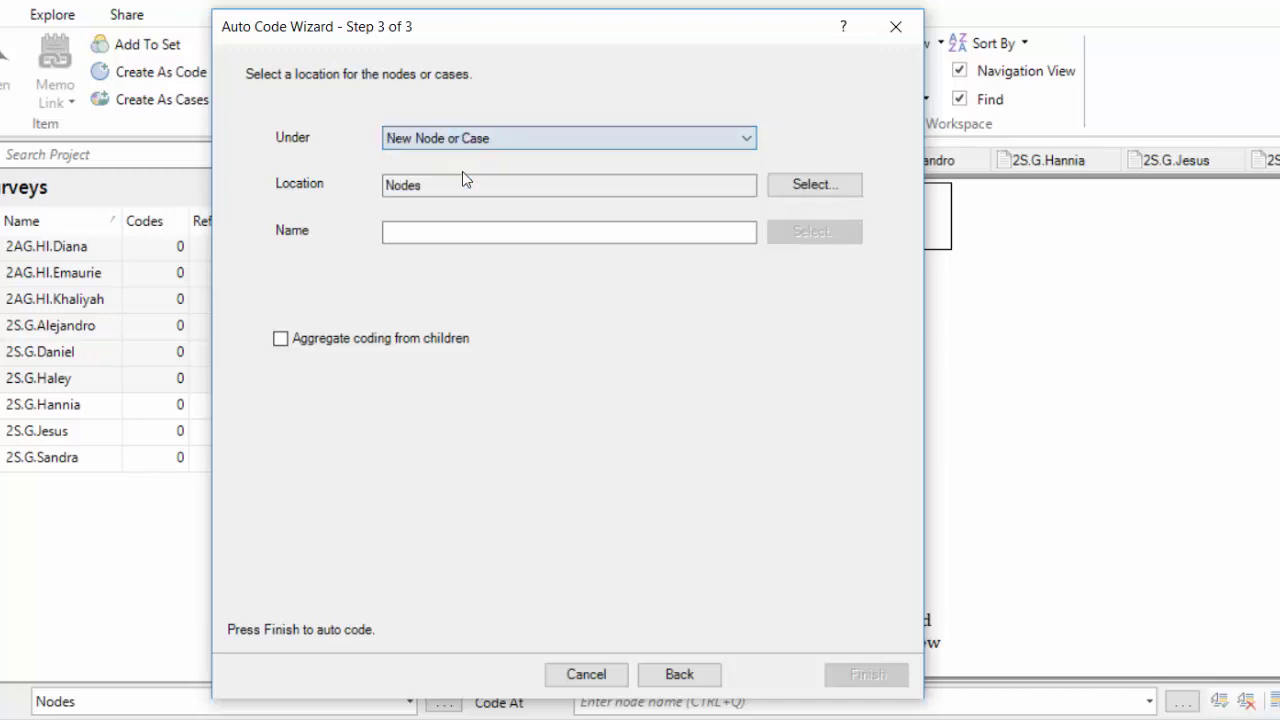
pyautogui.click(428, 231)
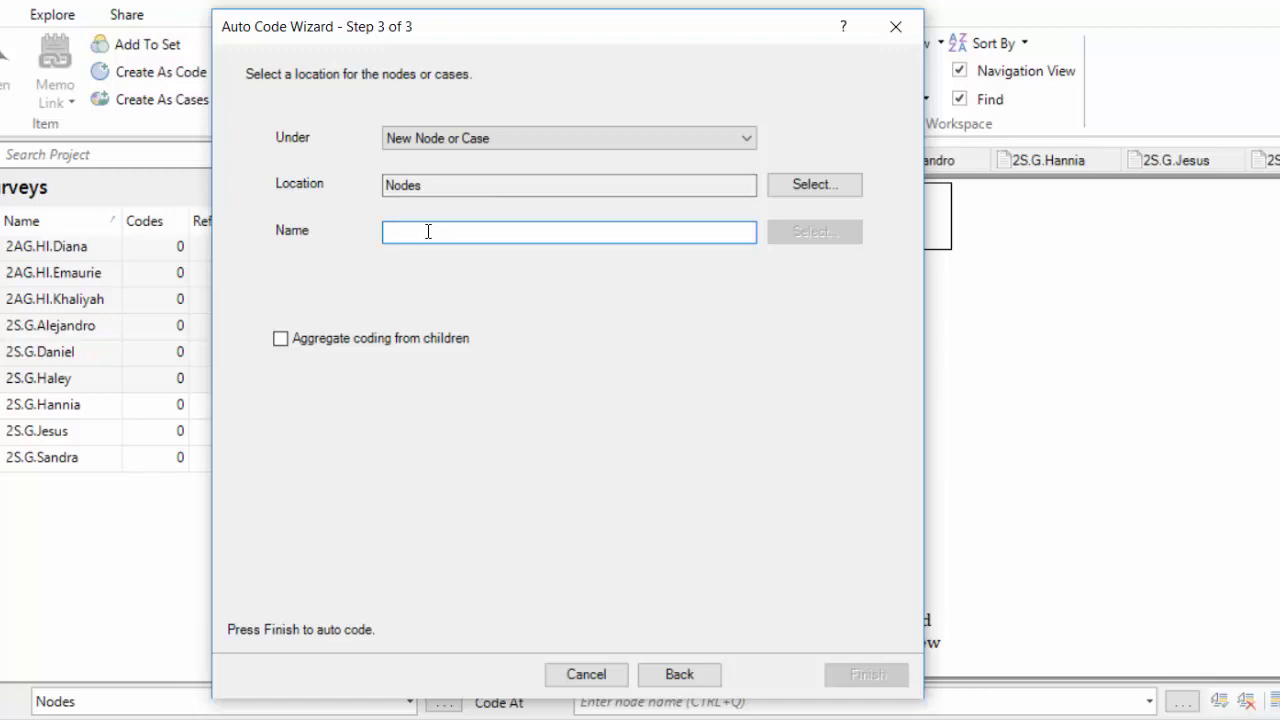
pyautogui.write('Aut')
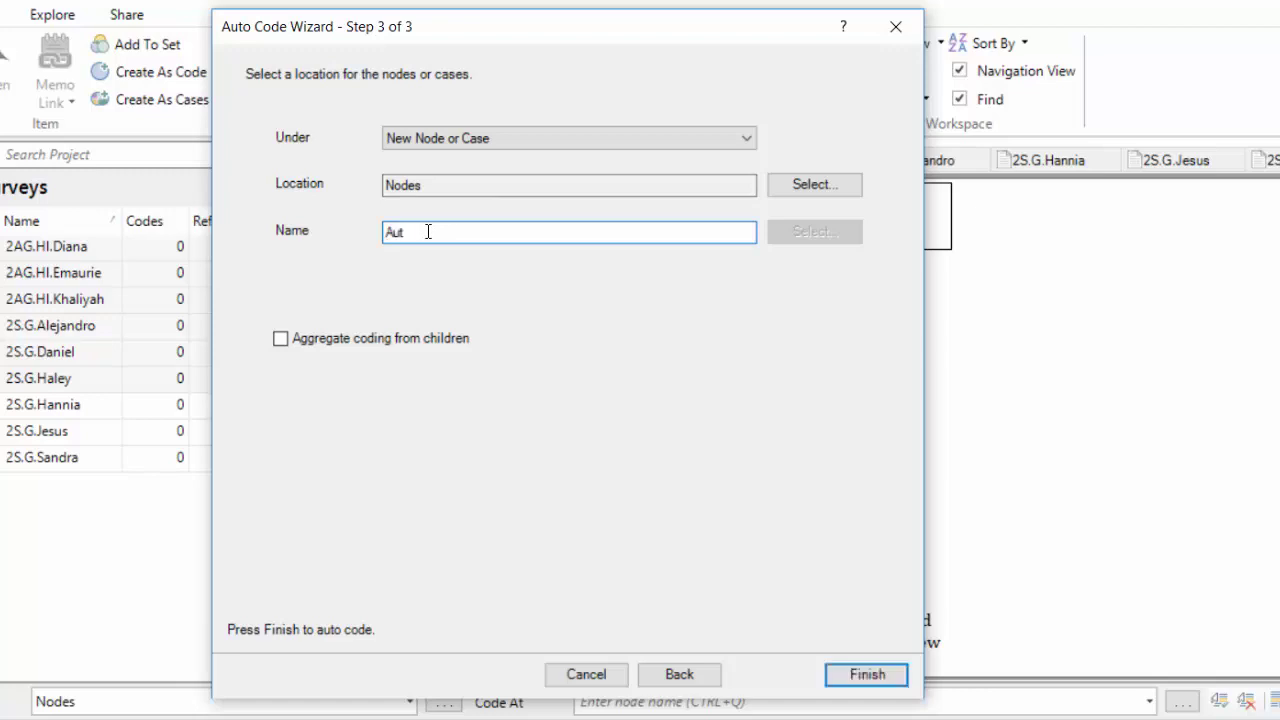
pyautogui.write('ocoding')
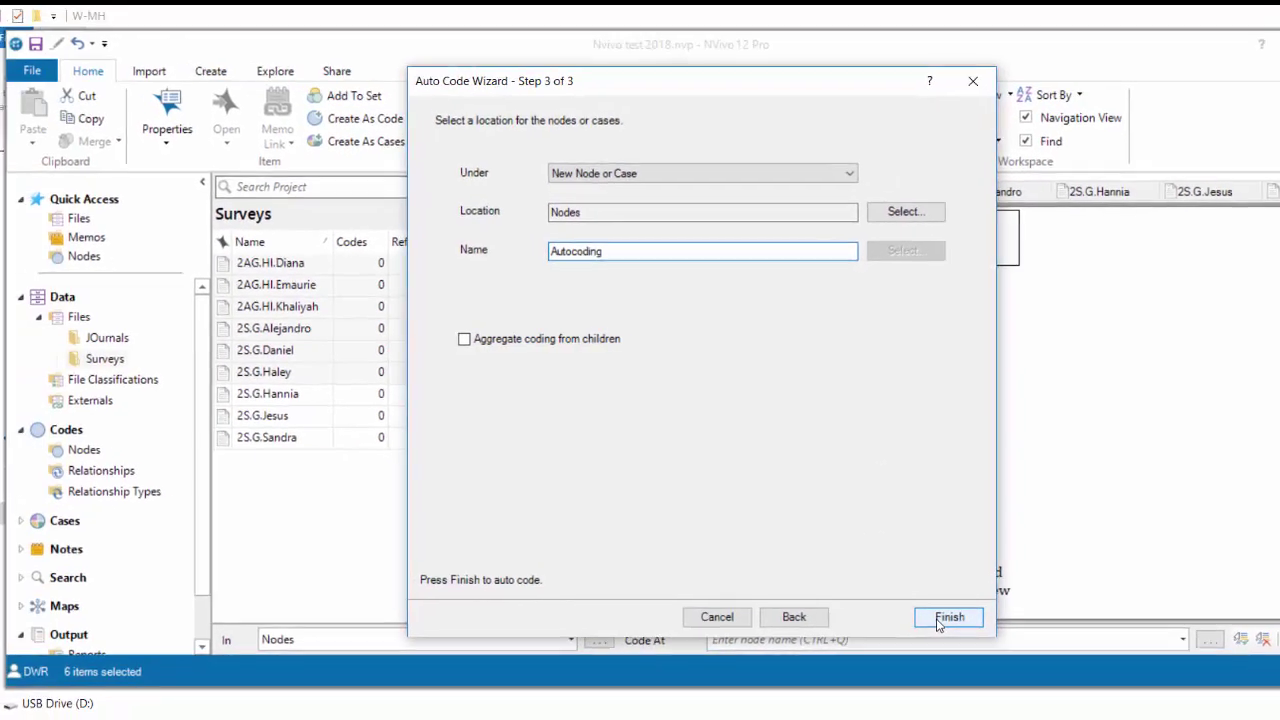
pyautogui.click(895, 651)
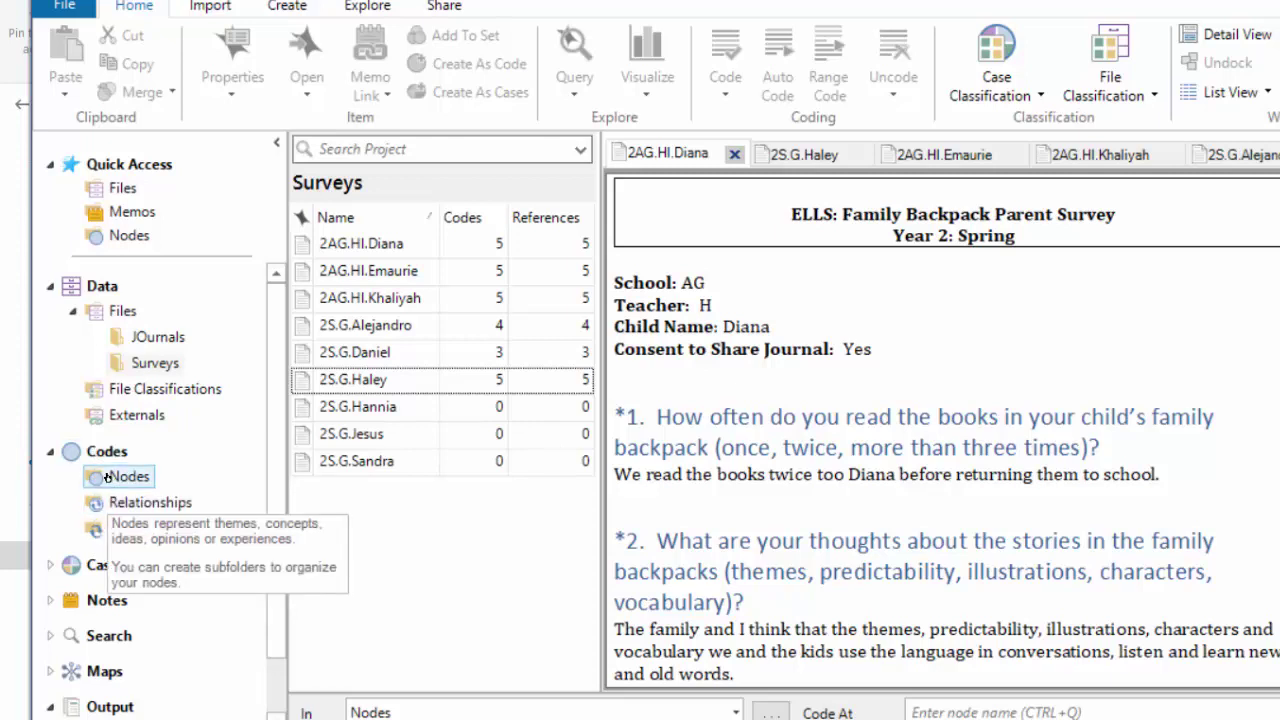
# Step: Display the Nodes list and expand Autocoding to reveal its five tilde-numbered question nodes
pyautogui.click(107, 477)
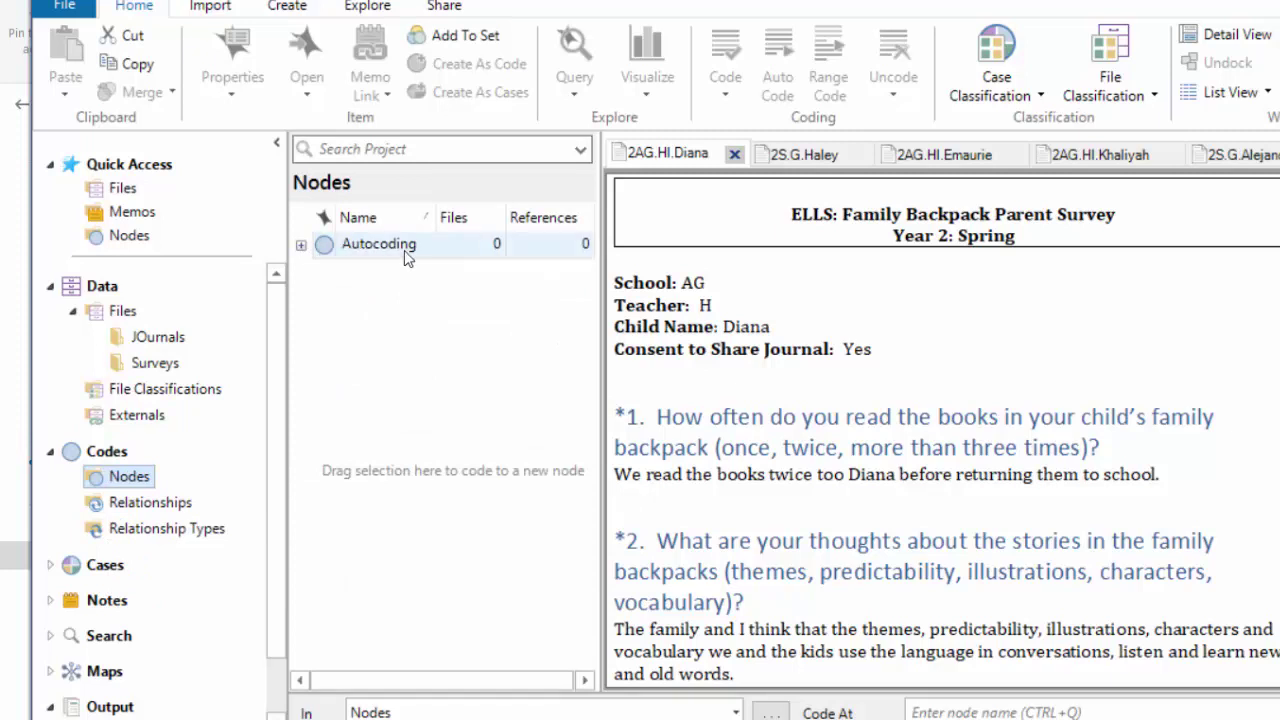
pyautogui.click(305, 250)
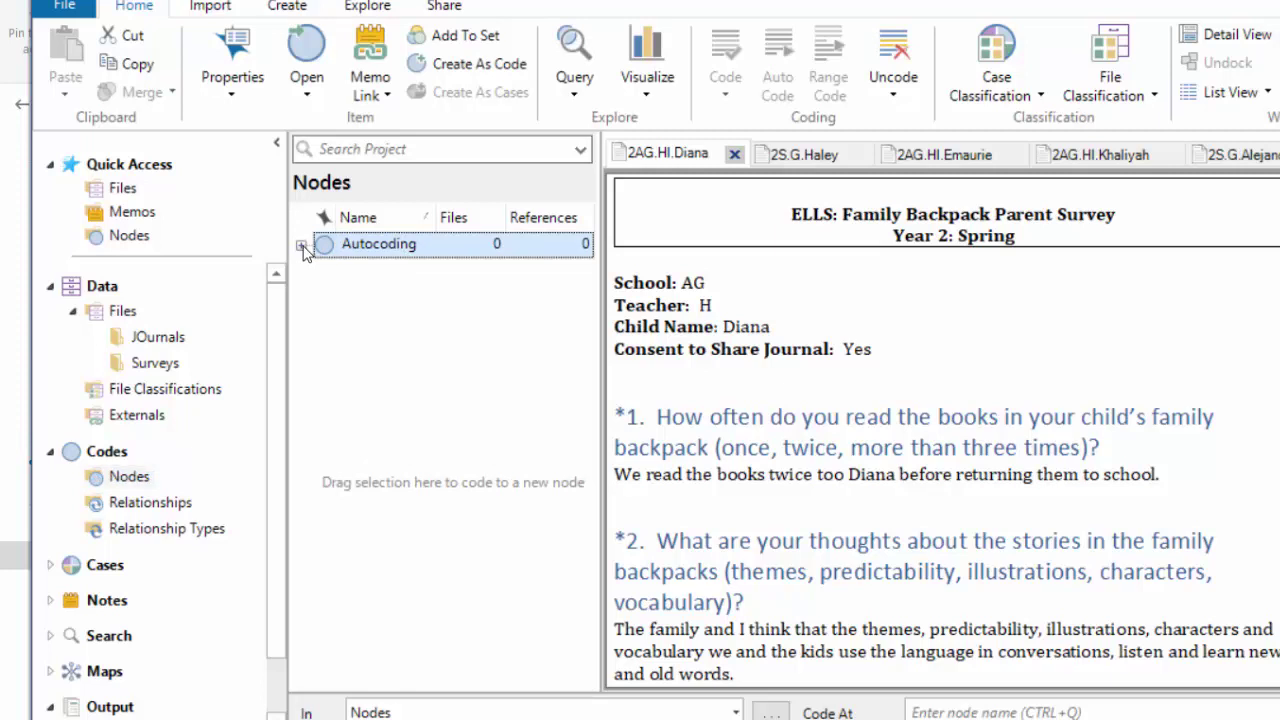
pyautogui.click(301, 246)
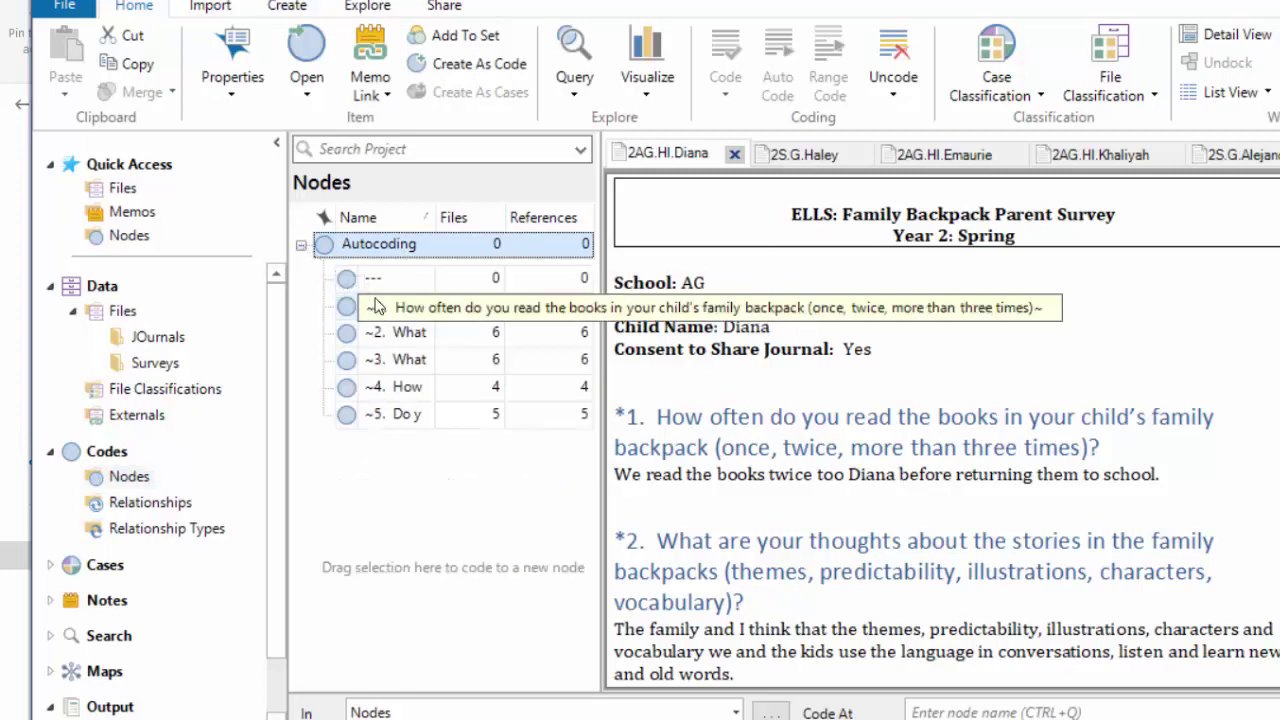
pyautogui.click(383, 422)
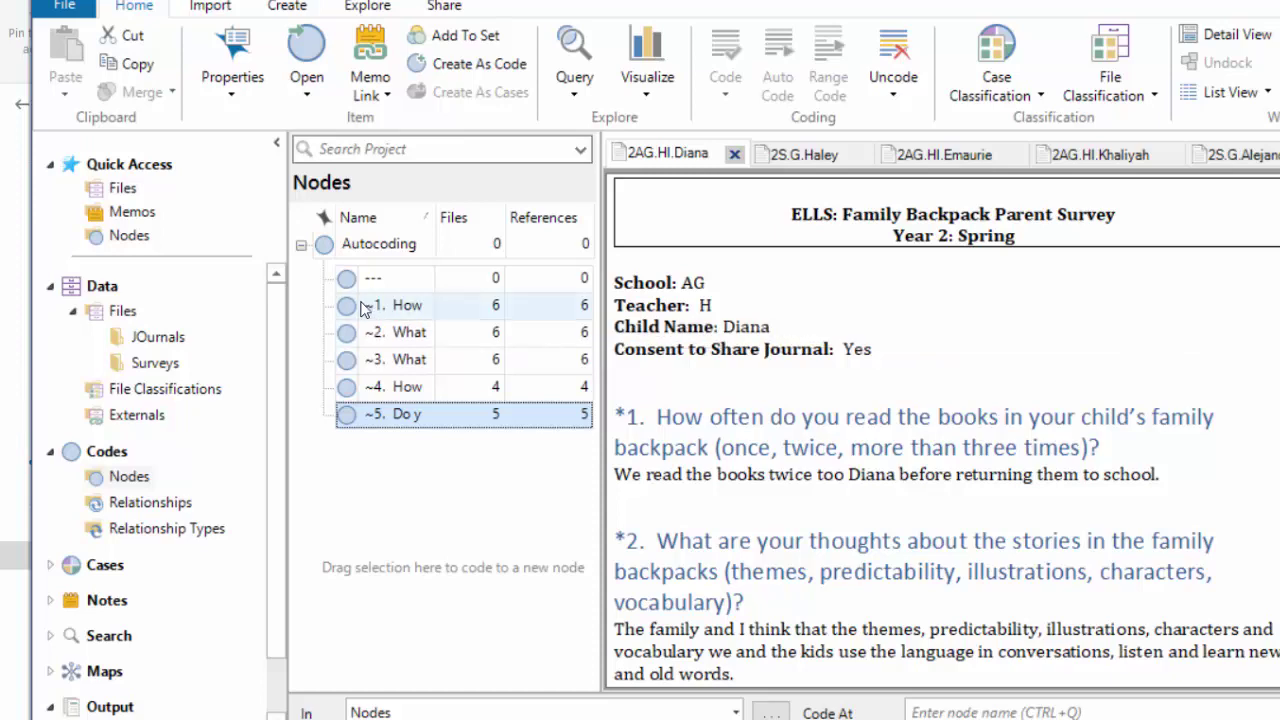
# Step: Open the ~1. How node and review each survey's coded answer, such as 'Twice' and 'Dos veces'
pyautogui.click(362, 306)
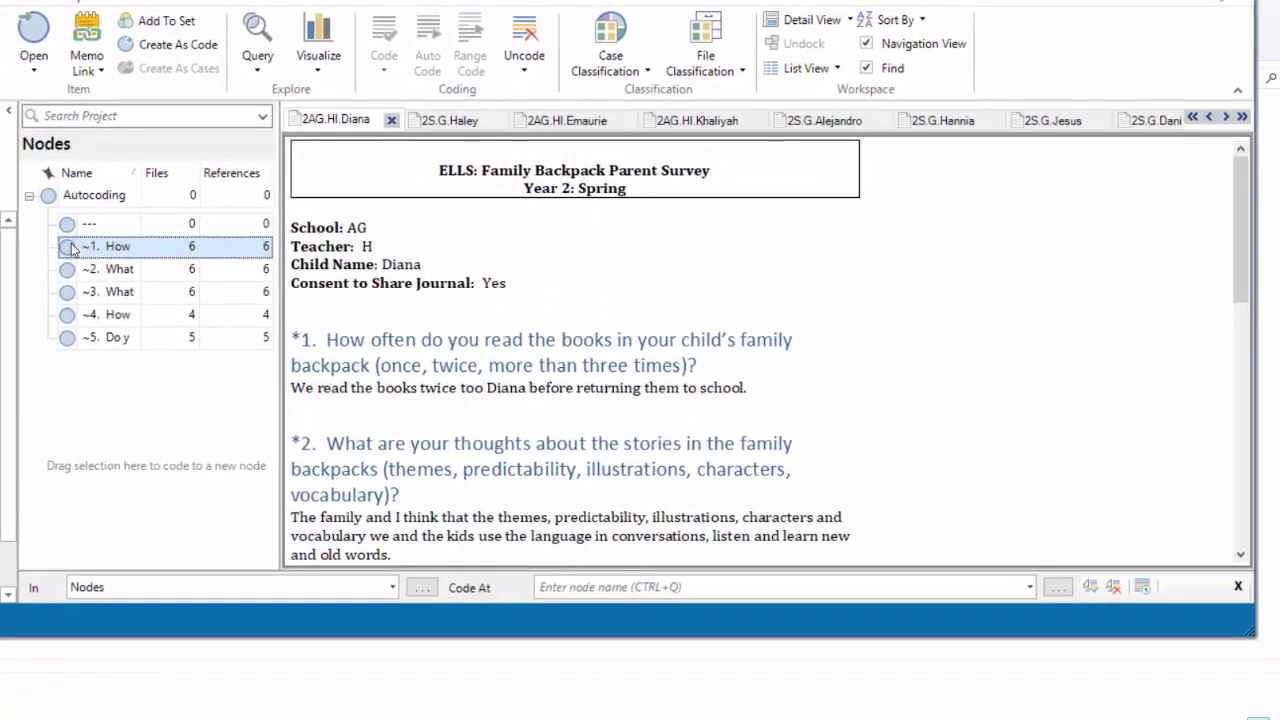
pyautogui.doubleClick(110, 256)
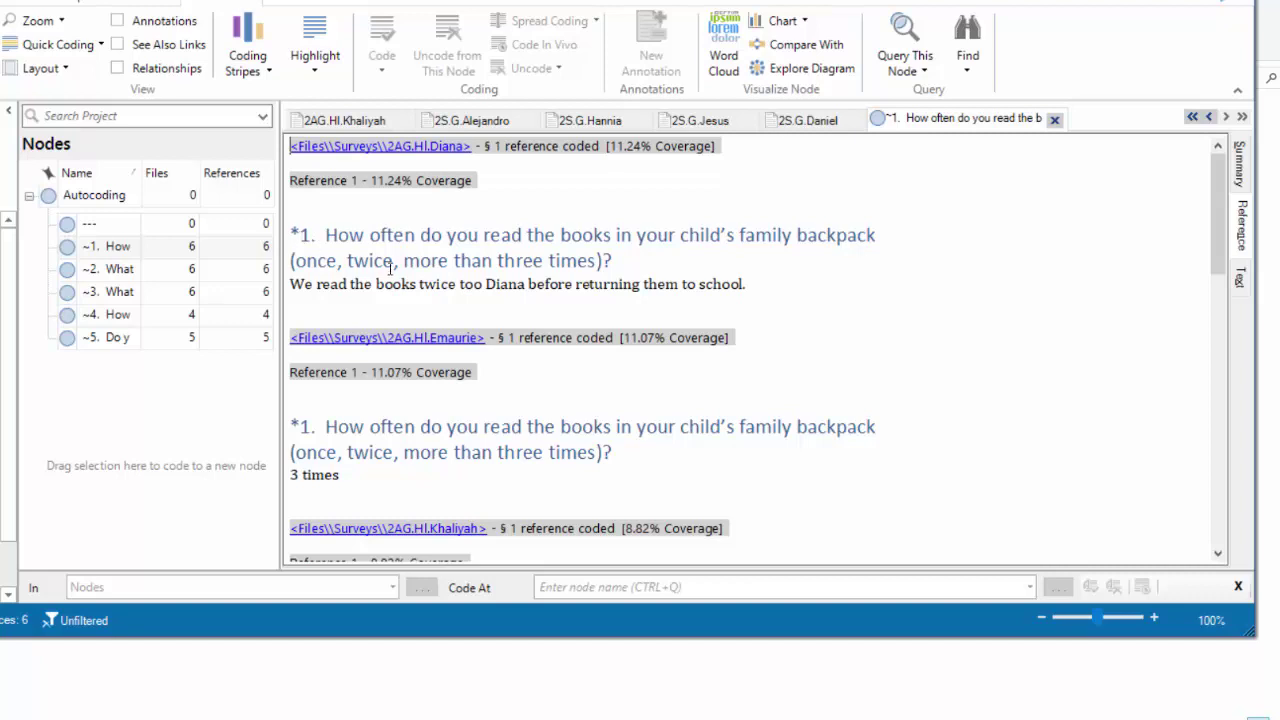
pyautogui.scroll(-1, 583, 283)
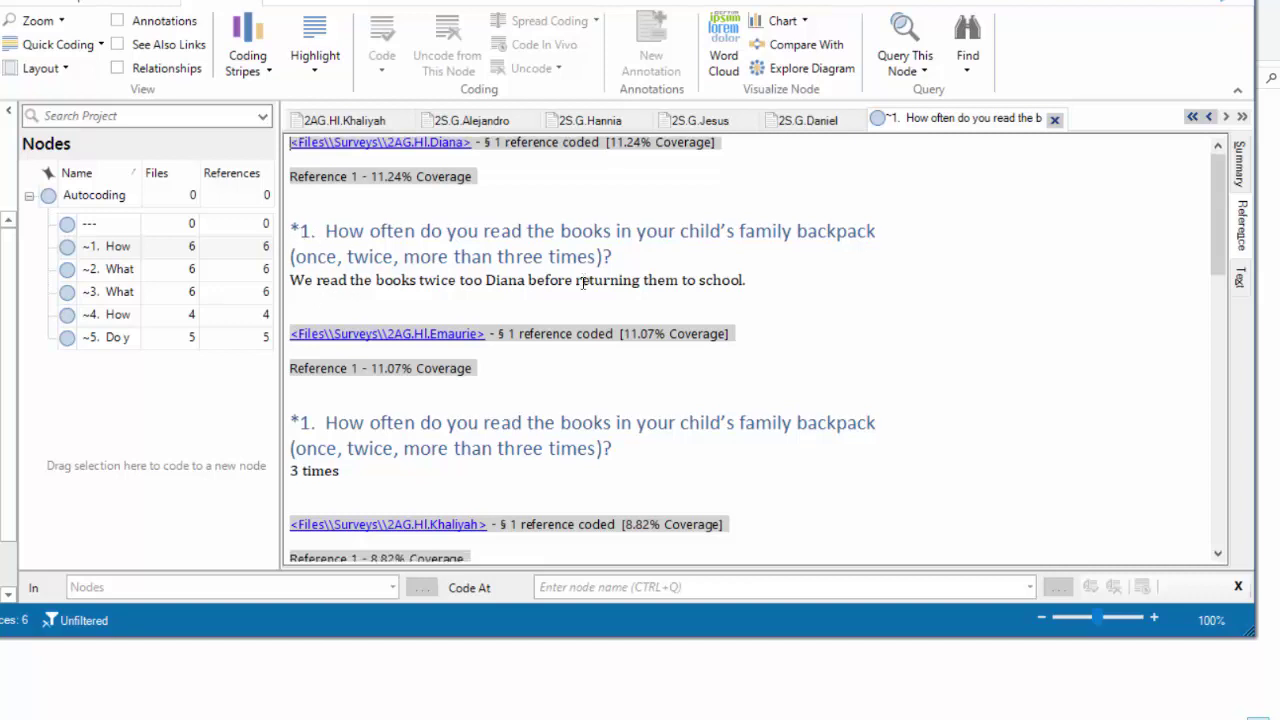
pyautogui.scroll(-10, 583, 283)
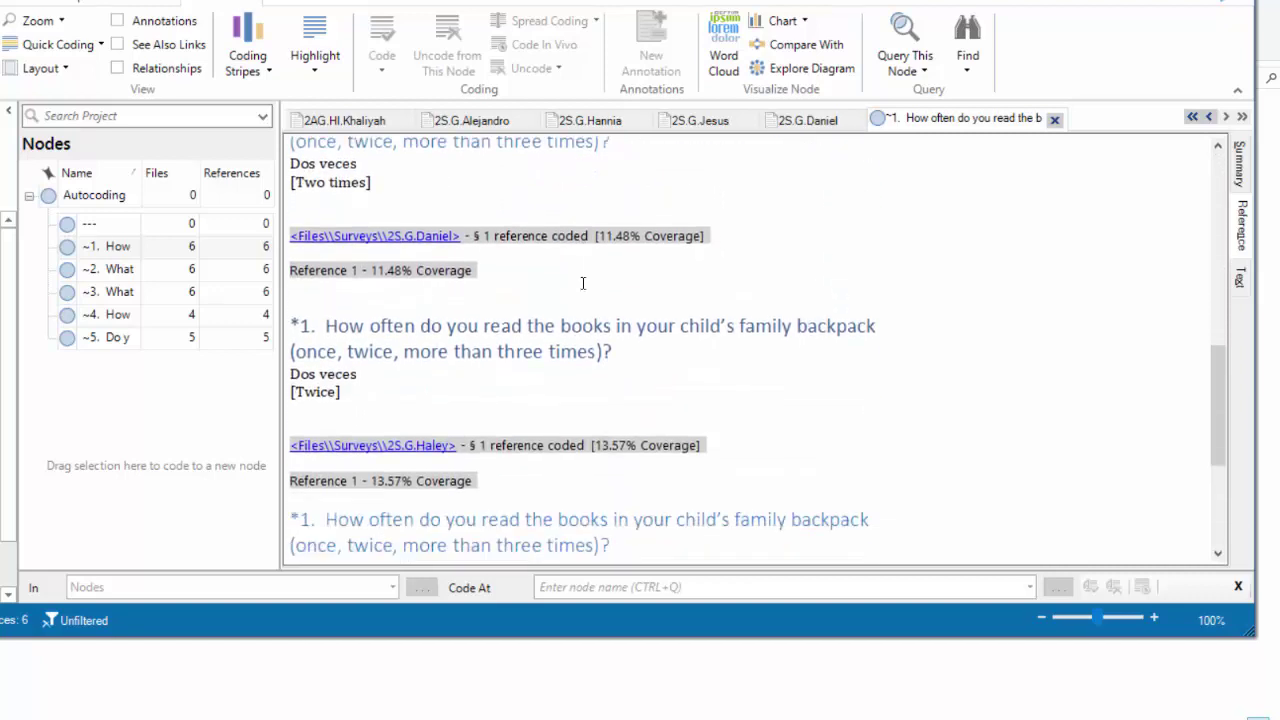
pyautogui.scroll(-5, 583, 283)
pyautogui.scroll(15, 583, 283)
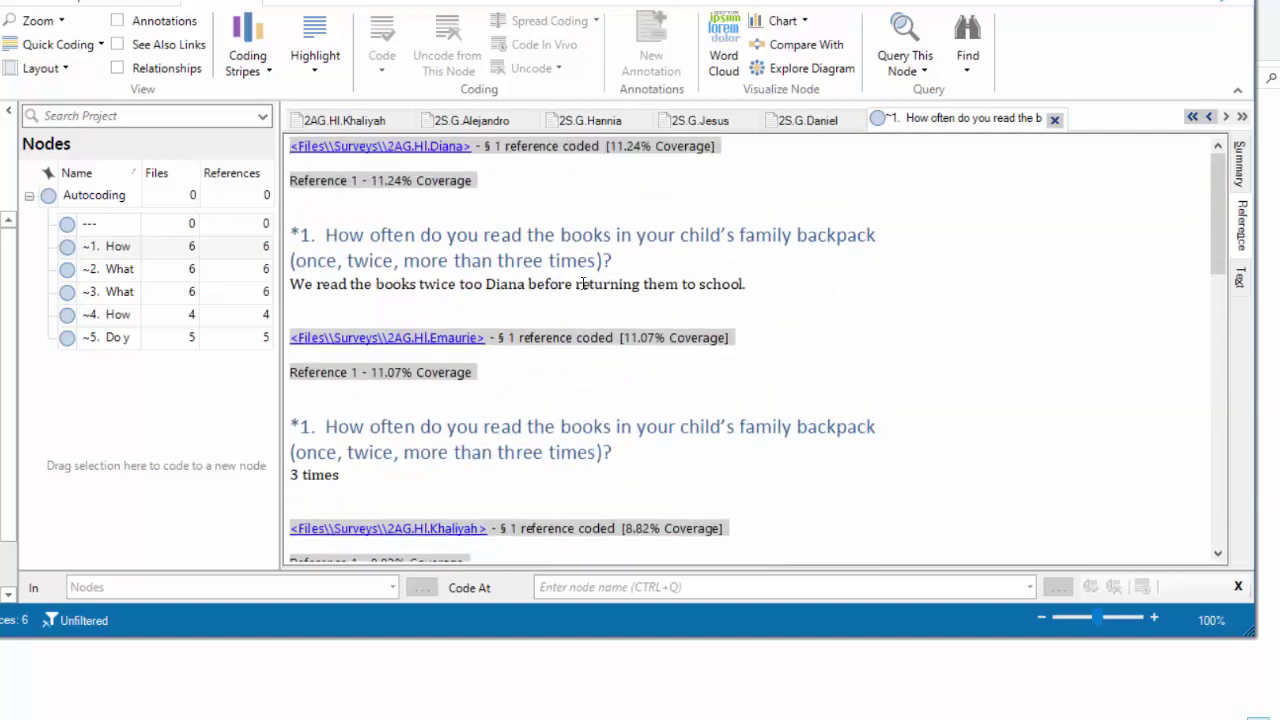
pyautogui.scroll(-4, 578, 278)
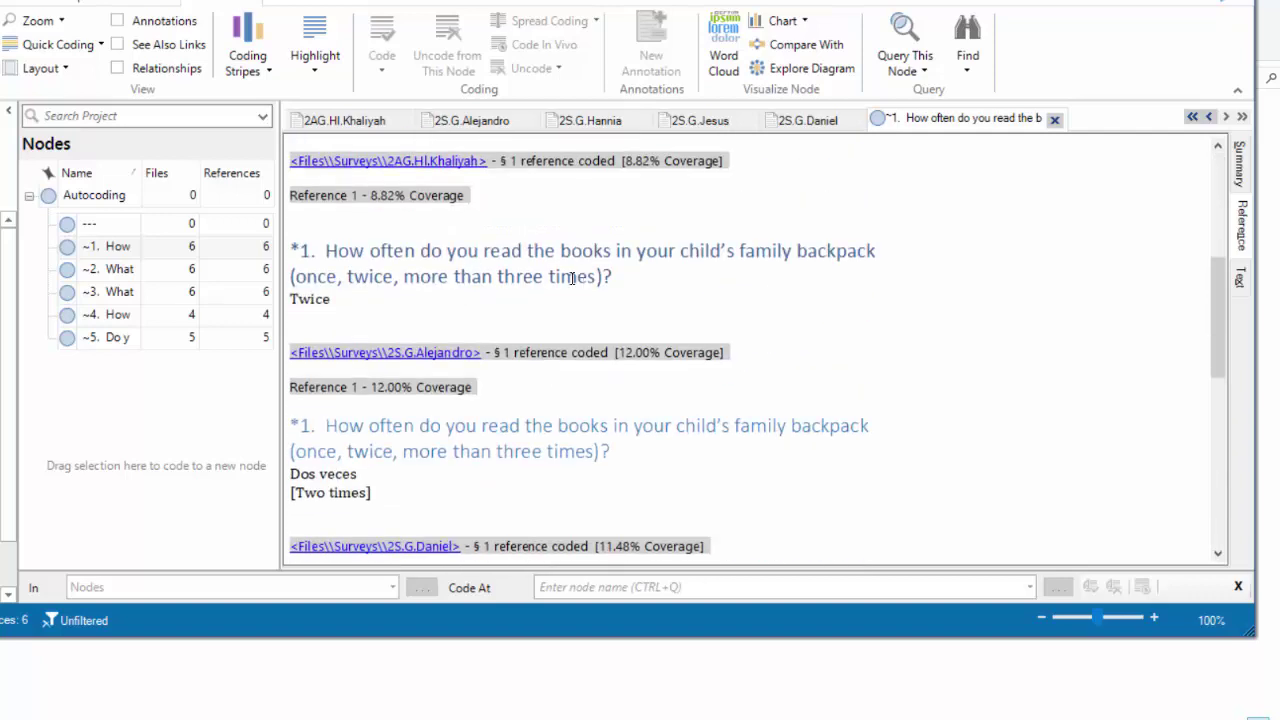
# Step: View one respondent's full survey from a coded reference, then return to the ~1. How node
pyautogui.click(346, 163)
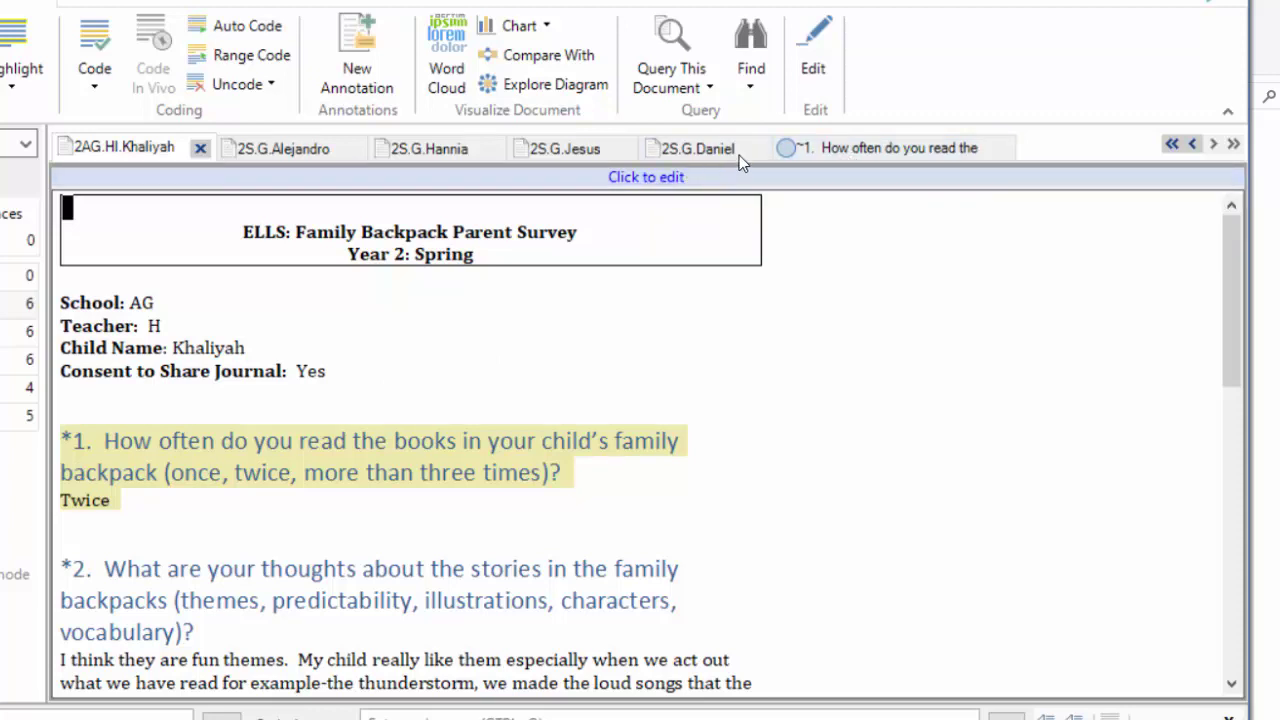
pyautogui.click(857, 147)
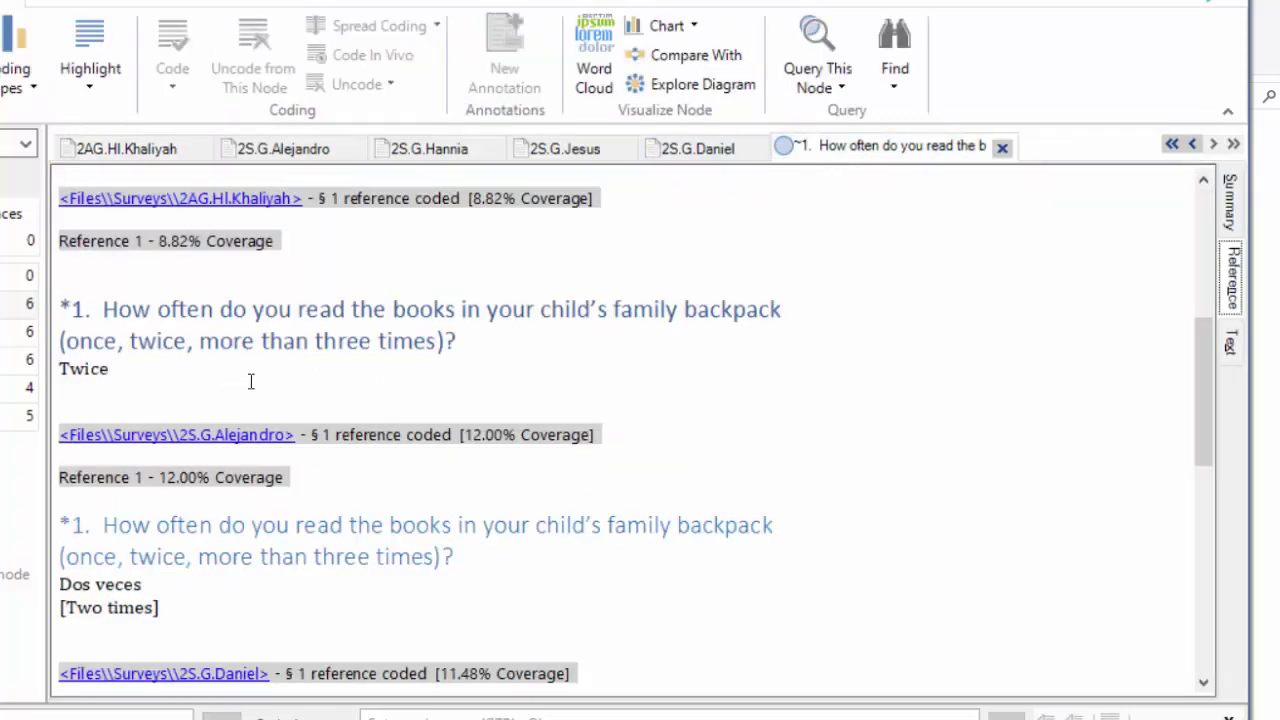